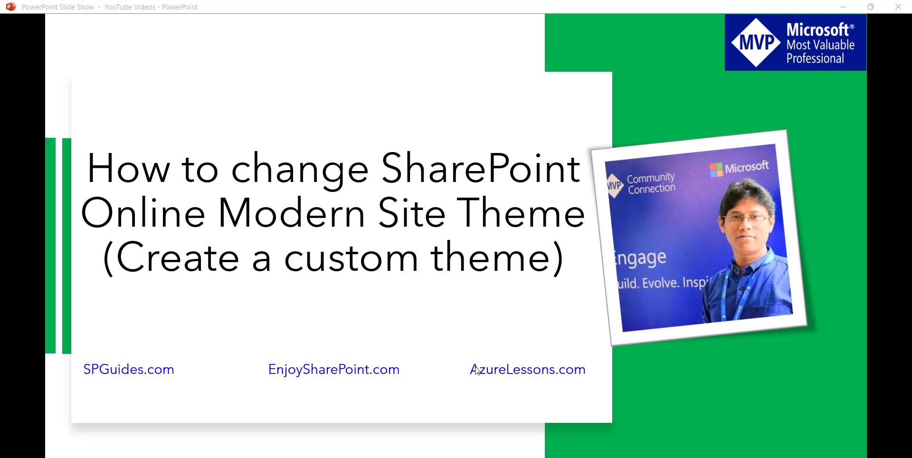
Advance to the topic overview slide, switch to the browser and look through the featured SharePoint training courses.
{"action": "left_click", "coordinate": [406, 340]}
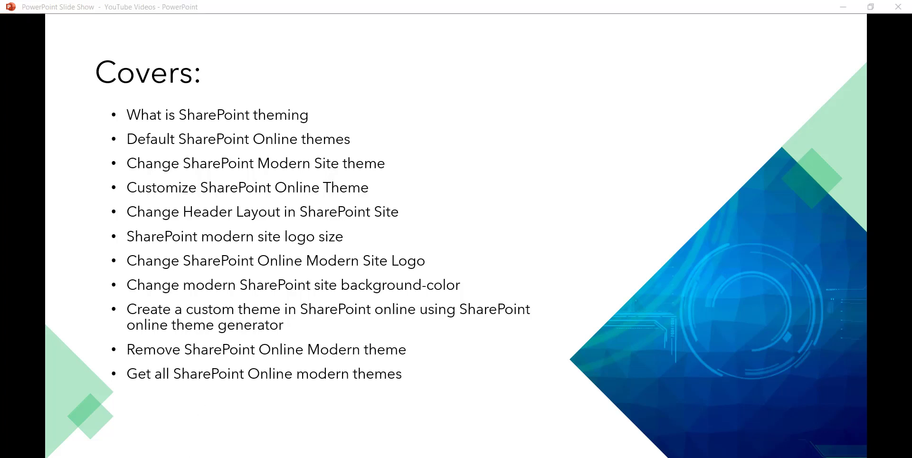
{"action": "key", "text": "alt+Tab"}
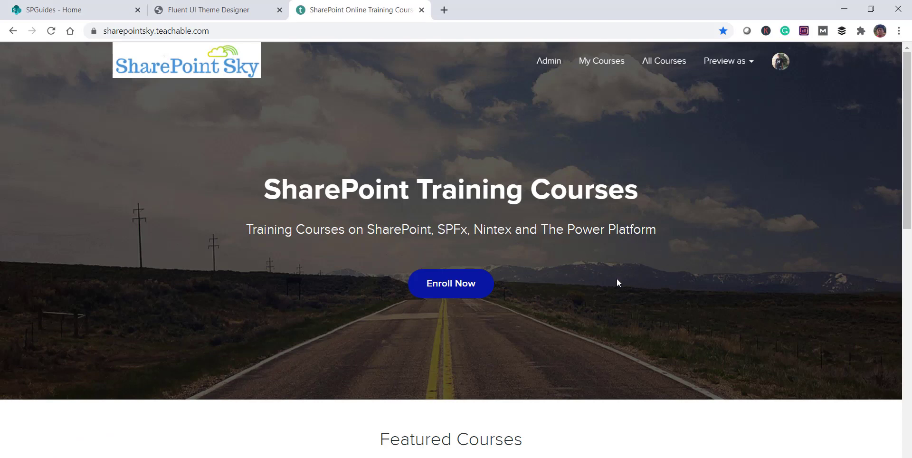
{"action": "scroll", "coordinate": [616, 279], "scroll_direction": "down", "scroll_amount": 9}
{"action": "scroll", "coordinate": [608, 342], "scroll_direction": "down", "scroll_amount": 3}
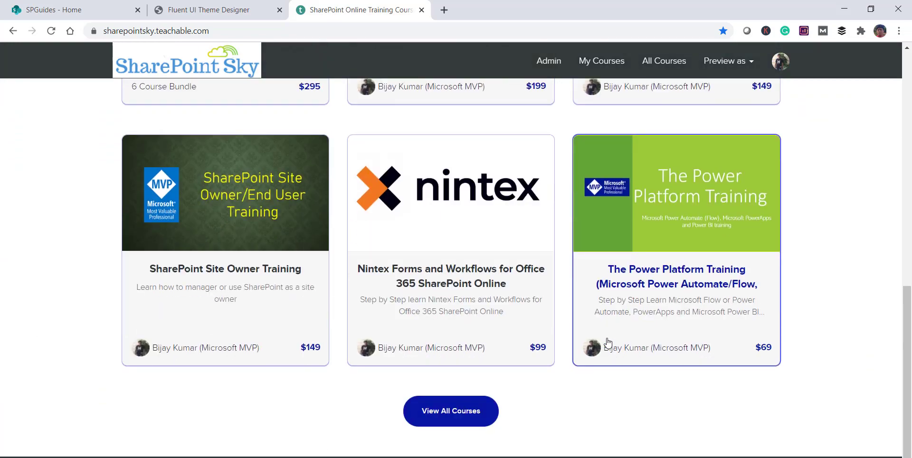
{"action": "scroll", "coordinate": [608, 342], "scroll_direction": "up", "scroll_amount": 3}
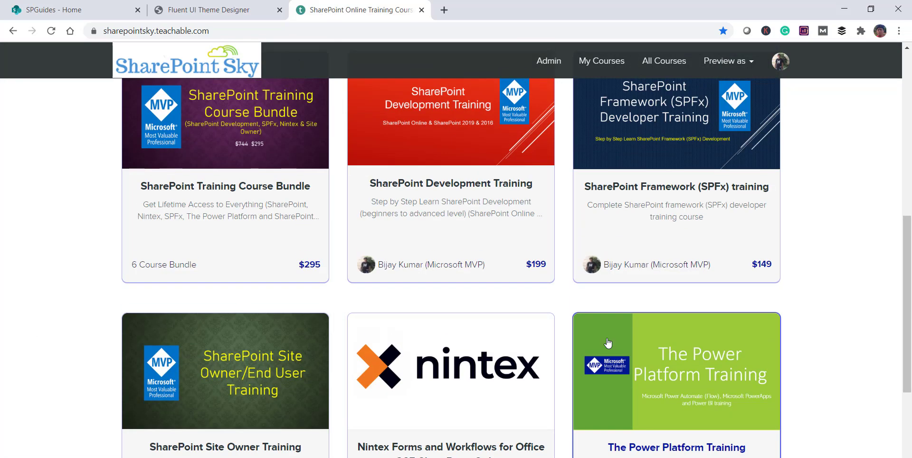
{"action": "scroll", "coordinate": [607, 342], "scroll_direction": "up", "scroll_amount": 3}
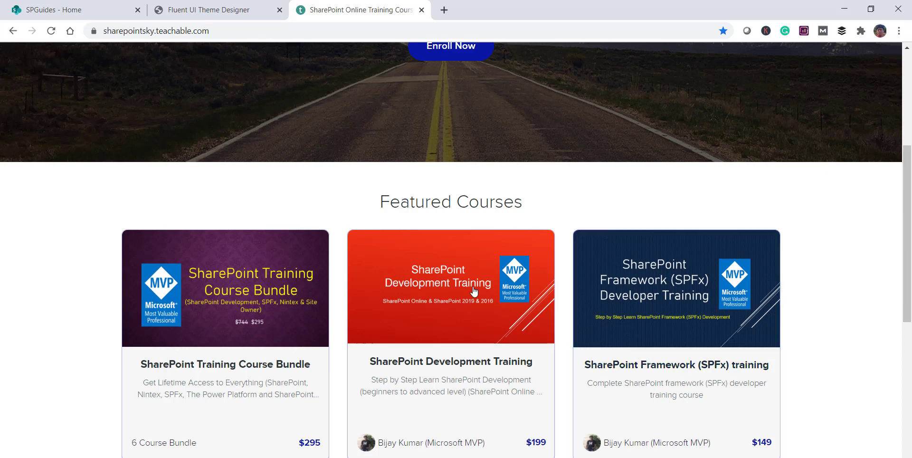
Switch to the SPGuides site and open the theme options for changing its look.
{"action": "left_click", "coordinate": [69, 11]}
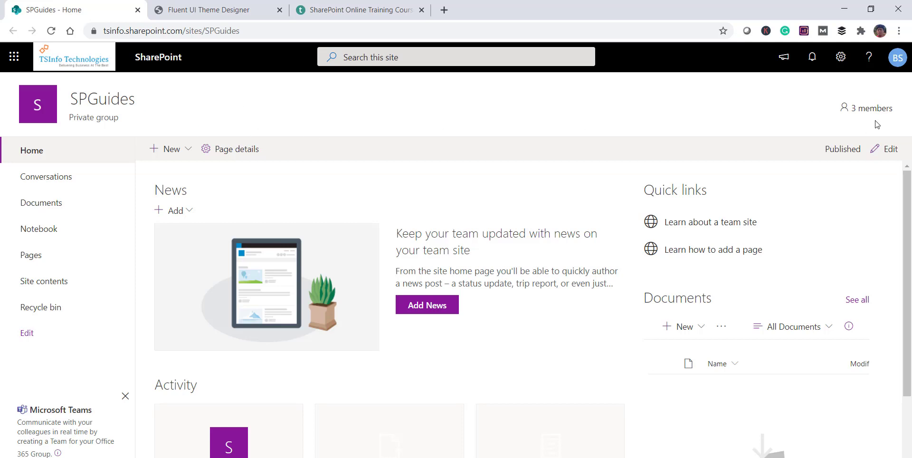
{"action": "left_click", "coordinate": [842, 69]}
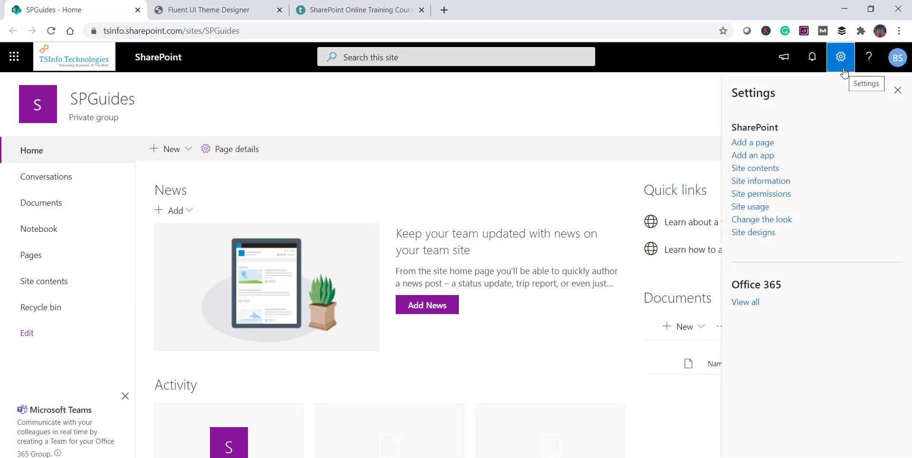
{"action": "left_click", "coordinate": [781, 221]}
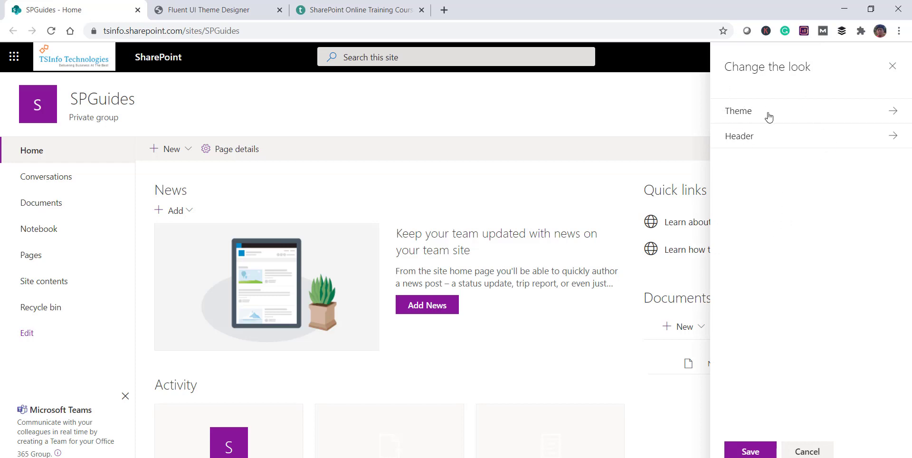
{"action": "left_click", "coordinate": [893, 113]}
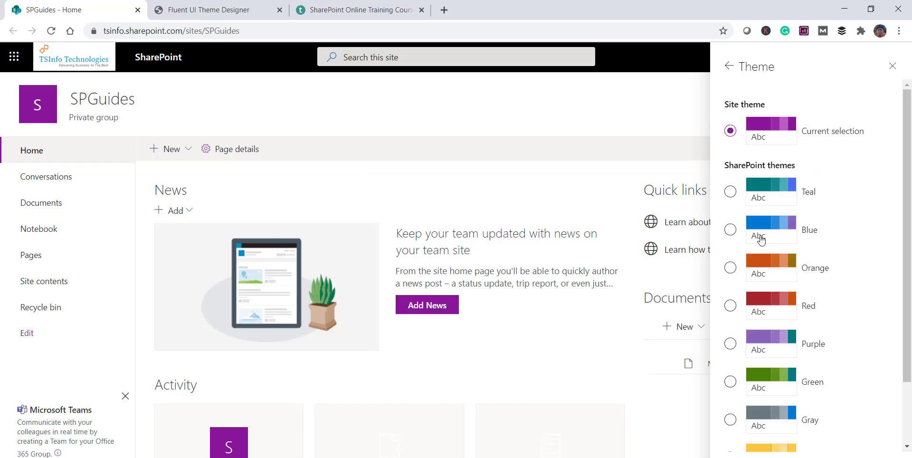
Apply the Green SharePoint theme to the SPGuides site and save the change.
{"action": "left_click", "coordinate": [762, 270]}
{"action": "scroll", "coordinate": [763, 269], "scroll_direction": "down", "scroll_amount": 1}
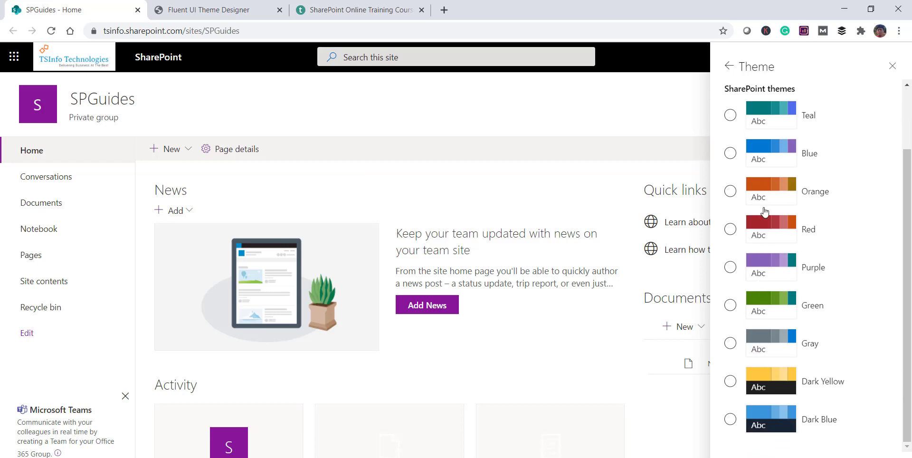
{"action": "left_click", "coordinate": [763, 347]}
{"action": "left_click", "coordinate": [762, 347]}
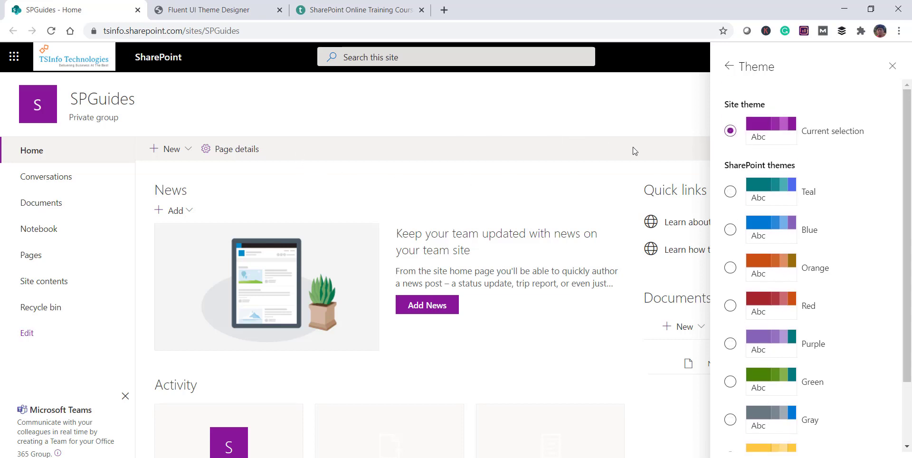
{"action": "left_click", "coordinate": [770, 291]}
{"action": "scroll", "coordinate": [771, 304], "scroll_direction": "down", "scroll_amount": 1}
{"action": "left_click", "coordinate": [771, 314]}
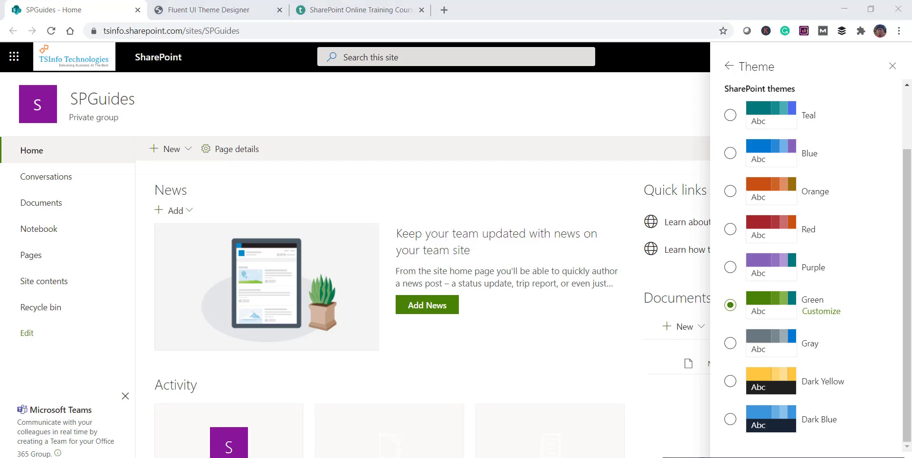
{"action": "key", "text": "super+Down"}
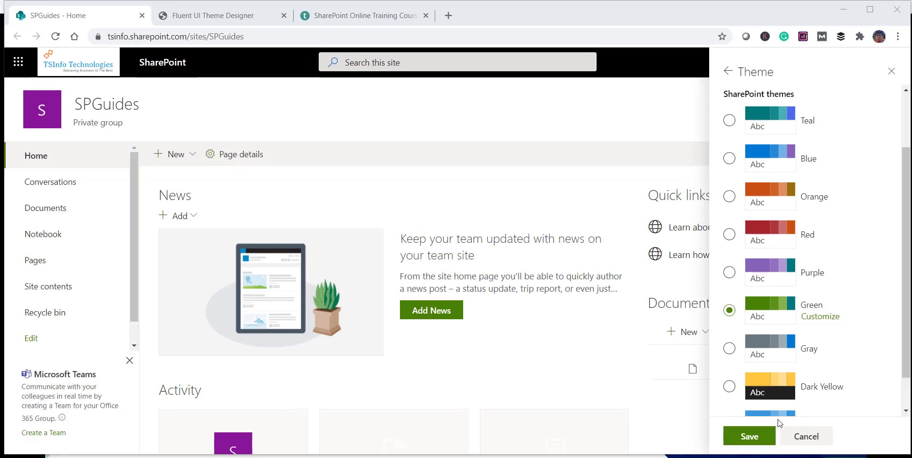
{"action": "left_click", "coordinate": [750, 436]}
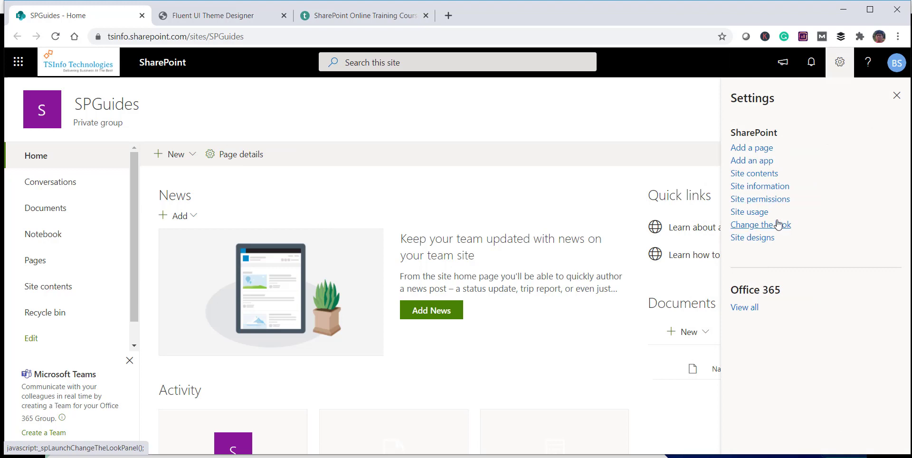
Reload the SPGuides home page and examine how the theme appears across it.
{"action": "left_click", "coordinate": [222, 31]}
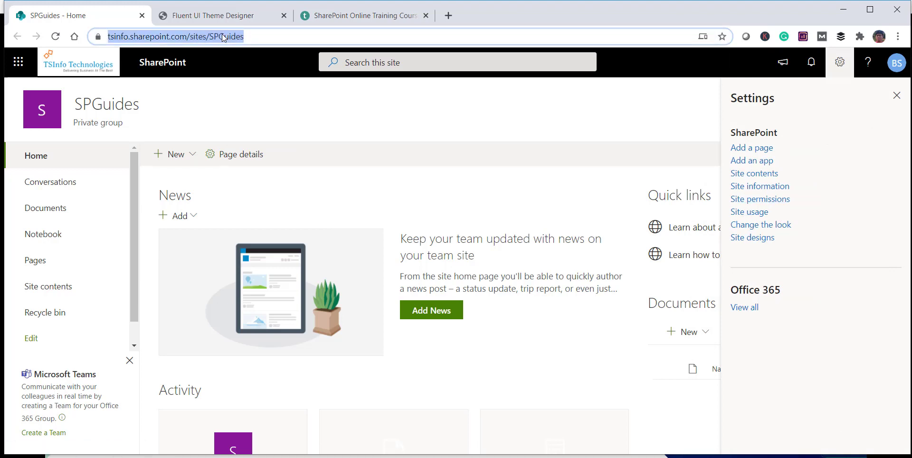
{"action": "key", "text": "Return"}
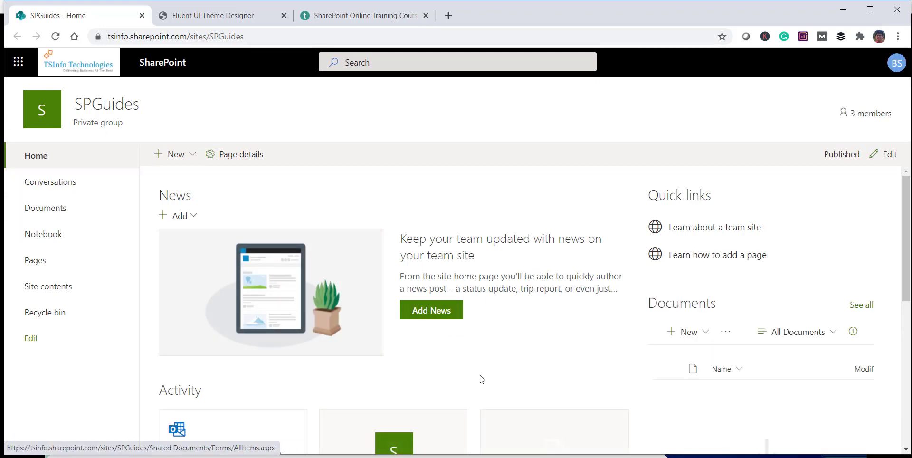
{"action": "scroll", "coordinate": [433, 337], "scroll_direction": "down", "scroll_amount": 4}
{"action": "scroll", "coordinate": [413, 328], "scroll_direction": "up", "scroll_amount": 3}
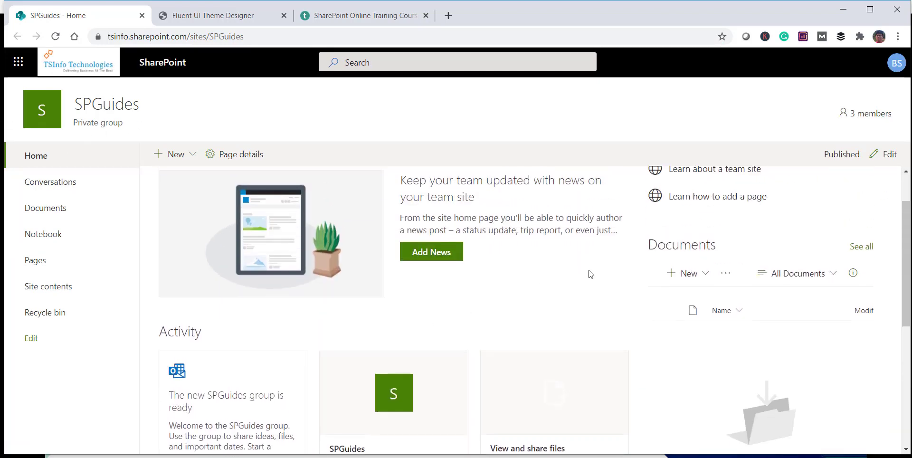
{"action": "scroll", "coordinate": [589, 270], "scroll_direction": "up", "scroll_amount": 1}
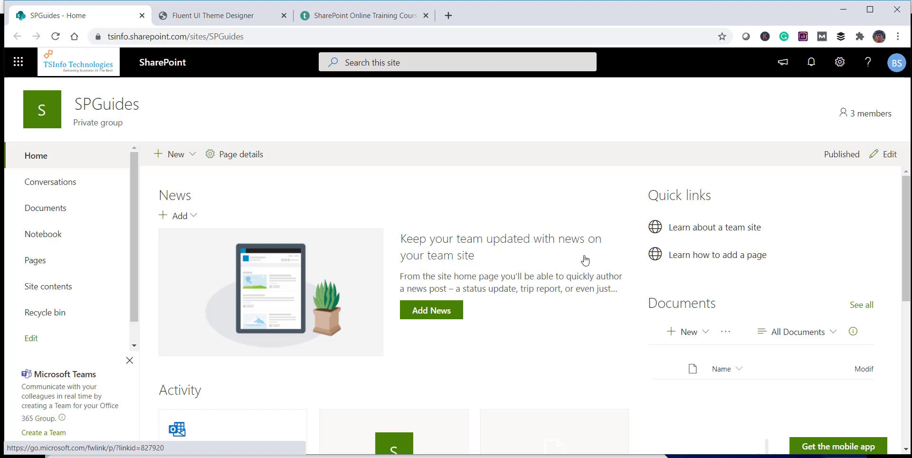
Examine the main and accent color options for customizing the current site theme, and close them without saving.
{"action": "left_click", "coordinate": [839, 62]}
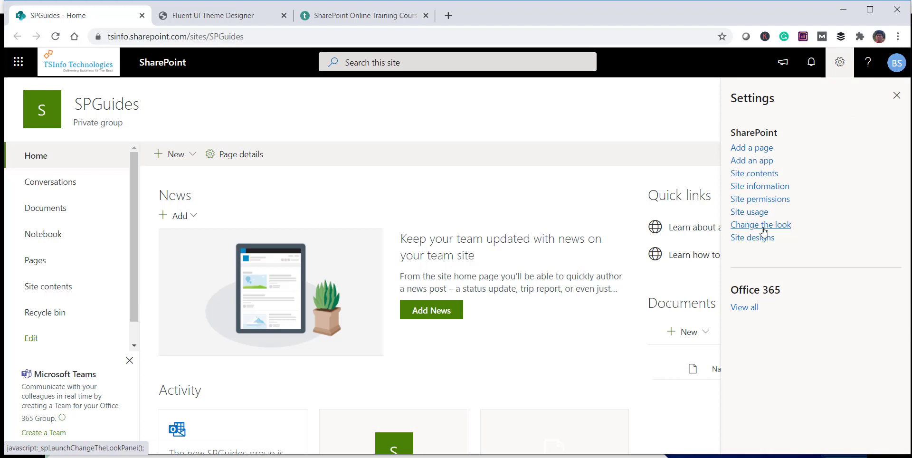
{"action": "left_click", "coordinate": [781, 231]}
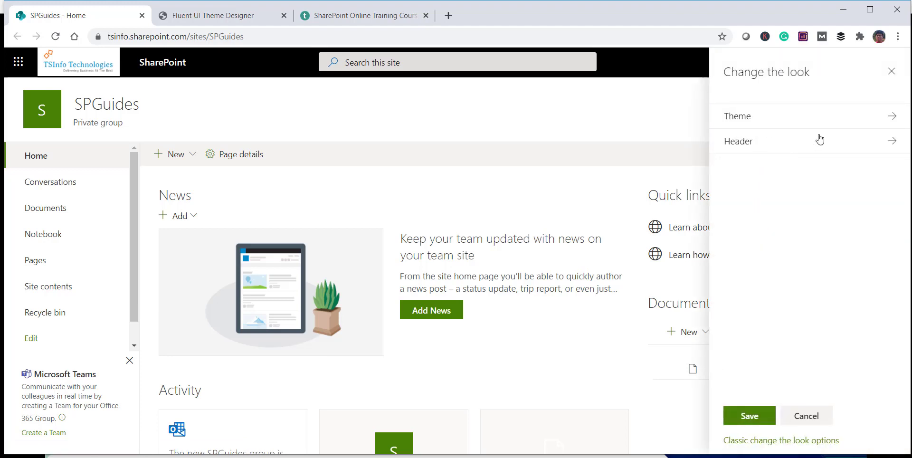
{"action": "left_click", "coordinate": [893, 116]}
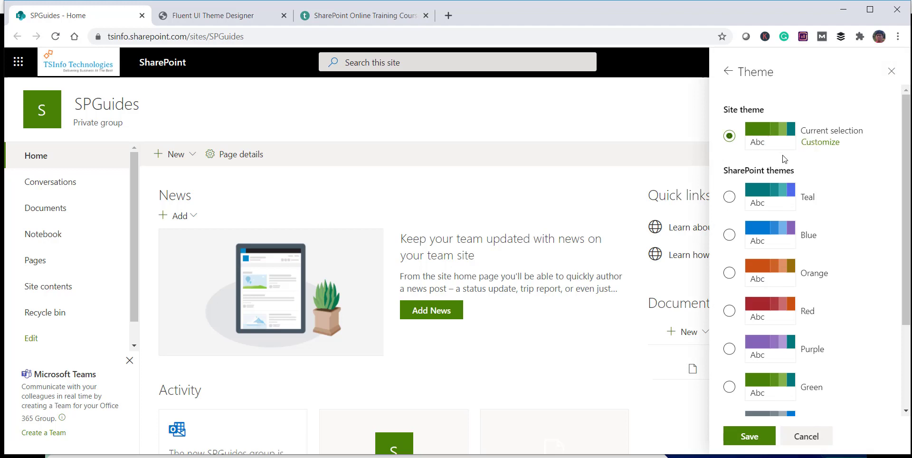
{"action": "left_click", "coordinate": [825, 148]}
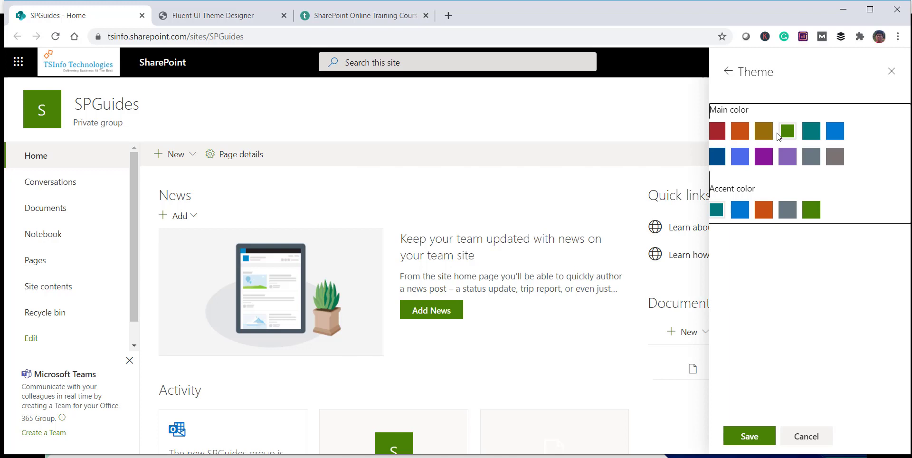
{"action": "left_click", "coordinate": [806, 436]}
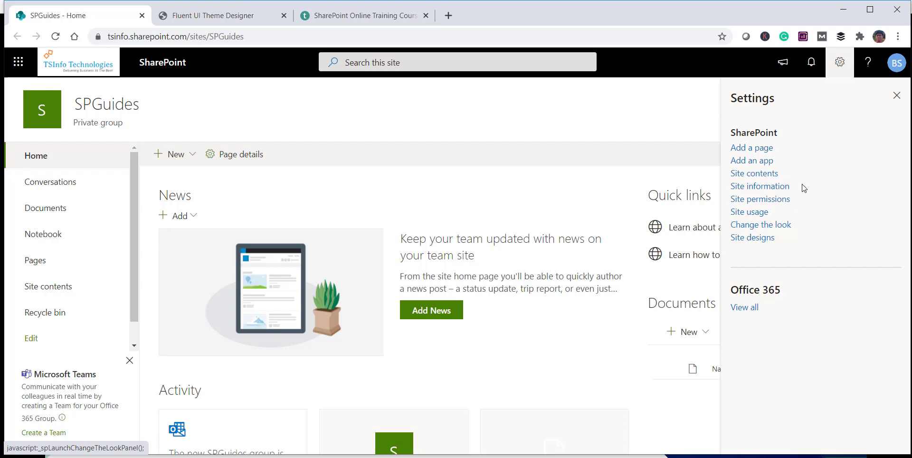
Open the site's header settings, preview the Compact layout and choose the Standard layout.
{"action": "left_click", "coordinate": [758, 225]}
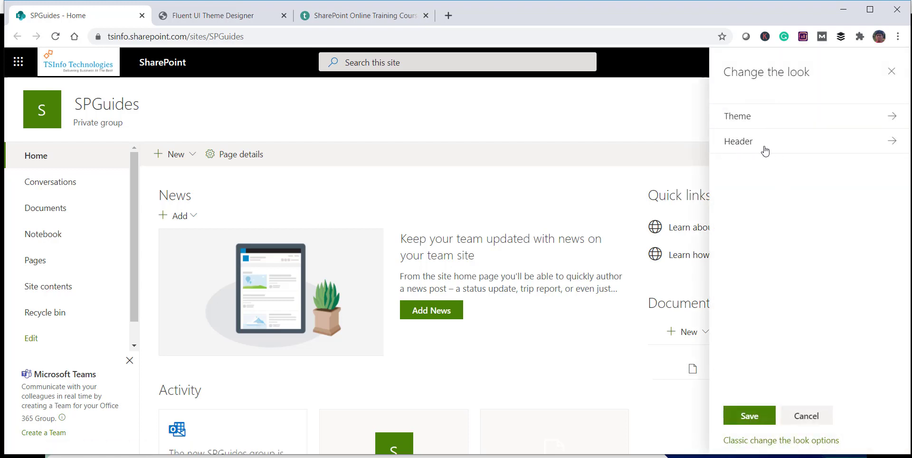
{"action": "left_click", "coordinate": [894, 144]}
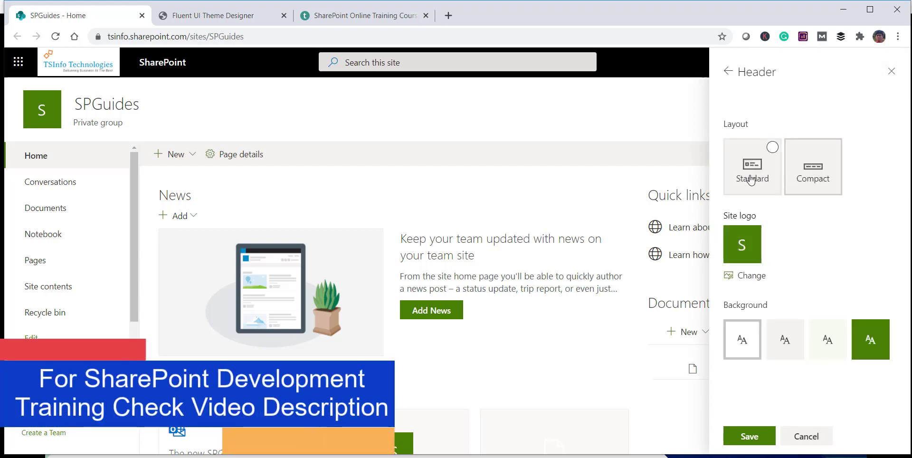
{"action": "left_click", "coordinate": [776, 152]}
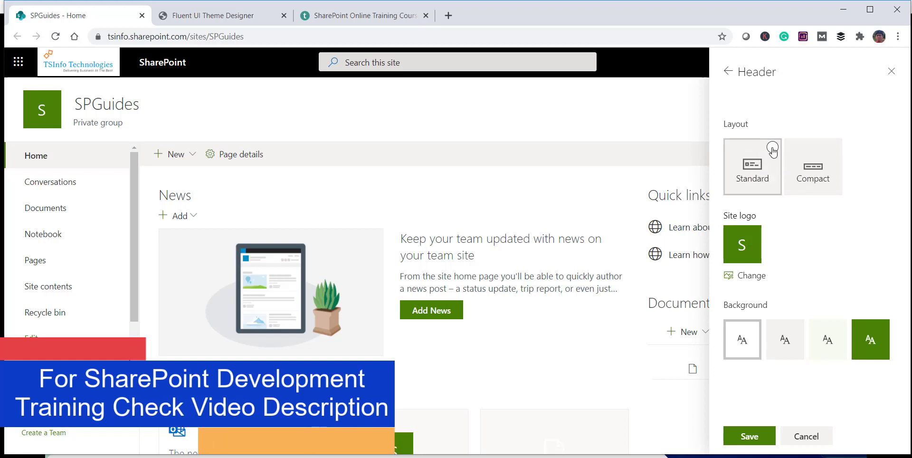
{"action": "left_click", "coordinate": [772, 151]}
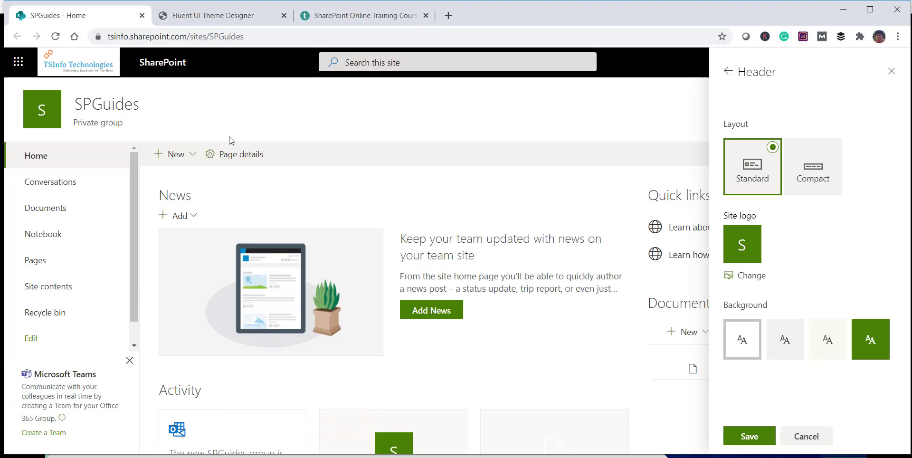
{"action": "left_click", "coordinate": [833, 148]}
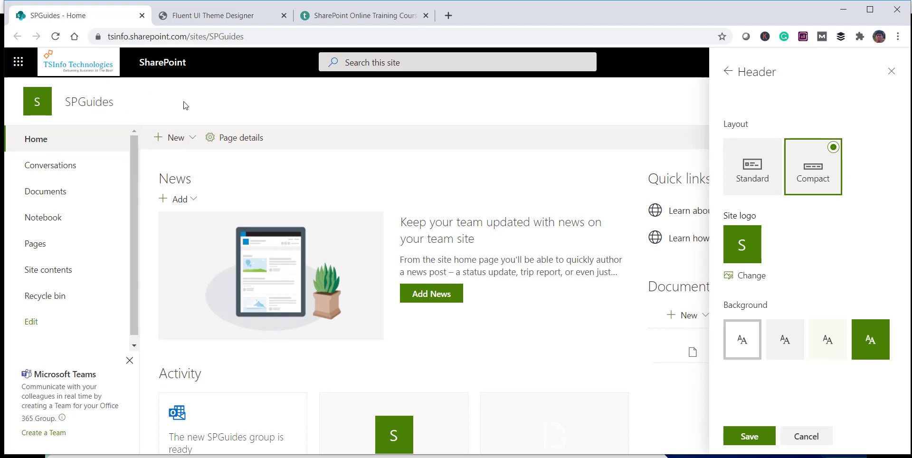
{"action": "left_click", "coordinate": [766, 149]}
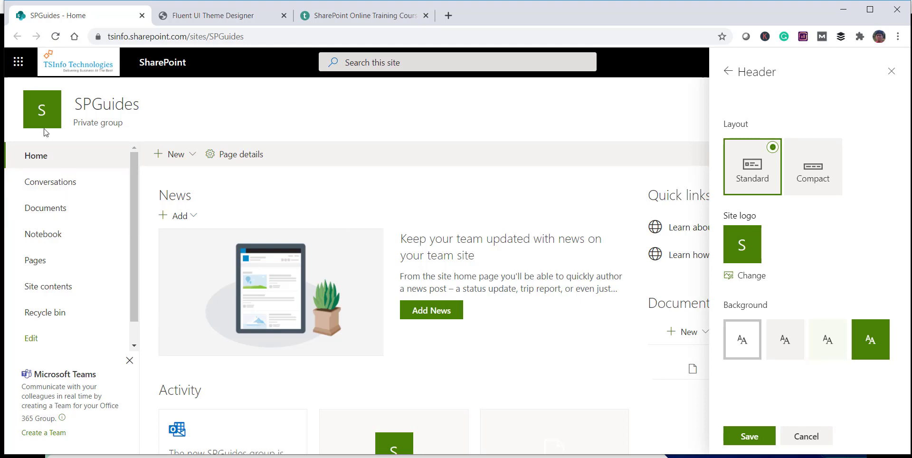
Inspect the site logo image in the developer tools to check its pixel size, and close the tools.
{"action": "right_click", "coordinate": [38, 120]}
{"action": "left_click", "coordinate": [86, 340]}
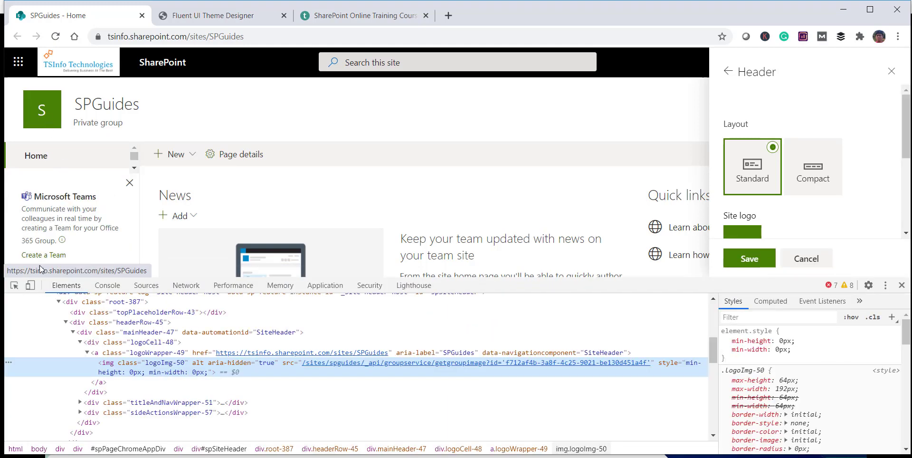
{"action": "left_click", "coordinate": [14, 285]}
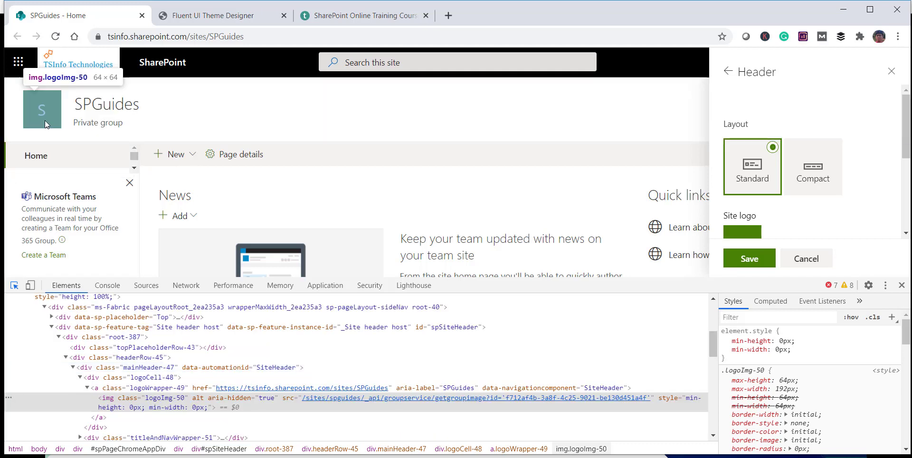
{"action": "left_click", "coordinate": [52, 104]}
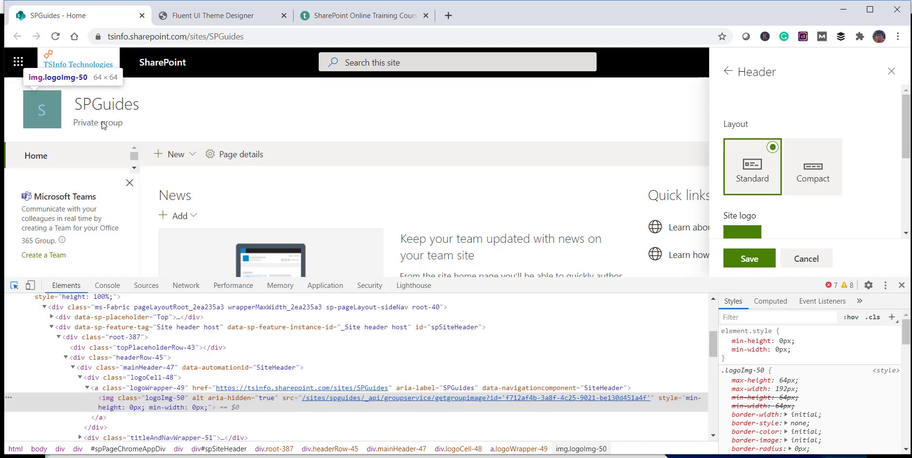
{"action": "left_click", "coordinate": [901, 285]}
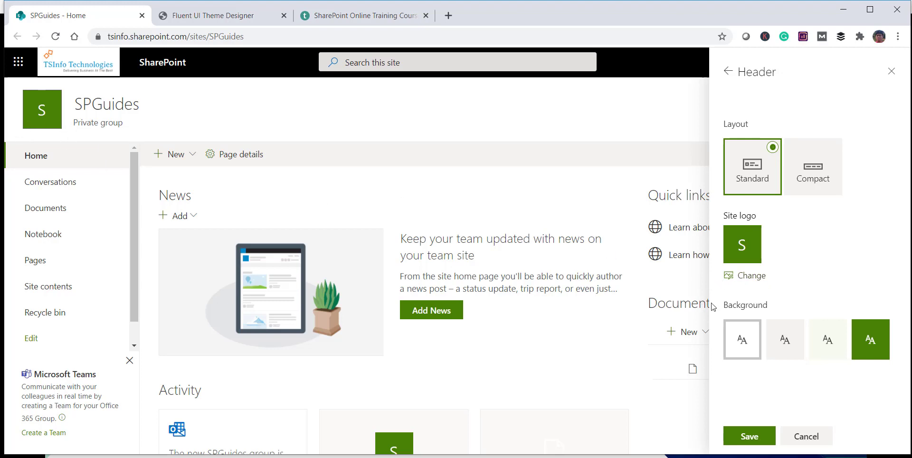
Change the site logo to the SPGuides-Logo image from the Data folder and save the header settings.
{"action": "left_click", "coordinate": [745, 280]}
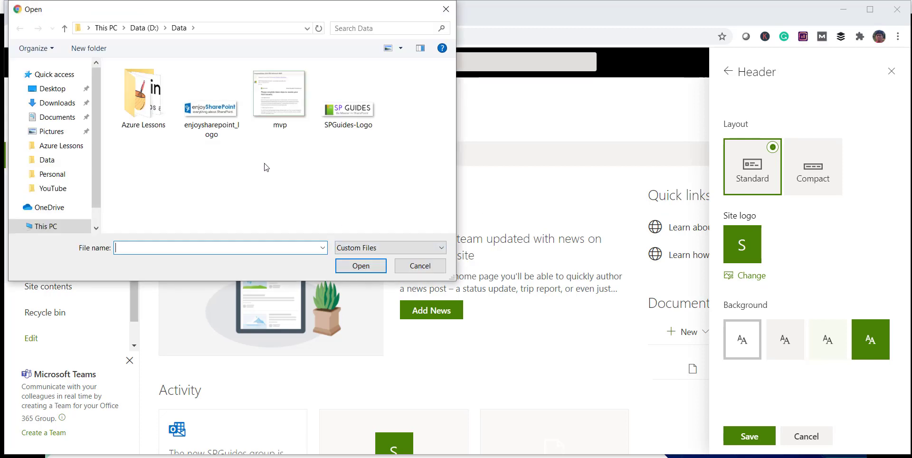
{"action": "left_click", "coordinate": [361, 114]}
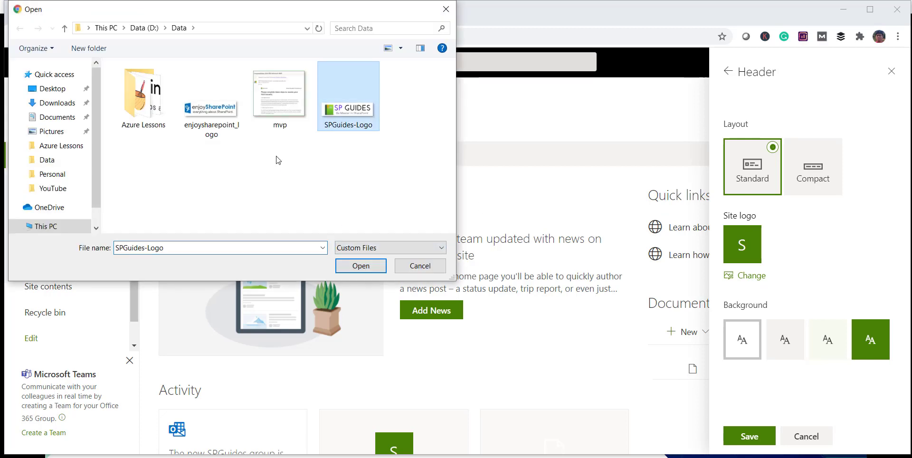
{"action": "left_click", "coordinate": [361, 265]}
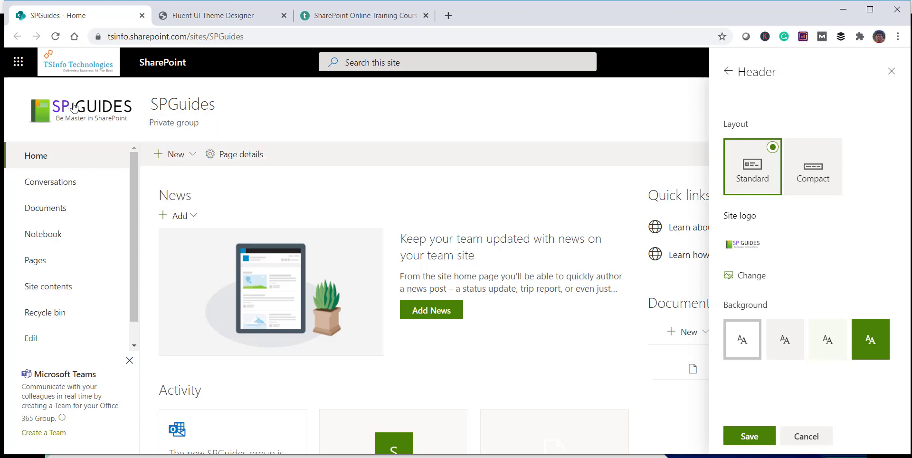
{"action": "left_click", "coordinate": [760, 437]}
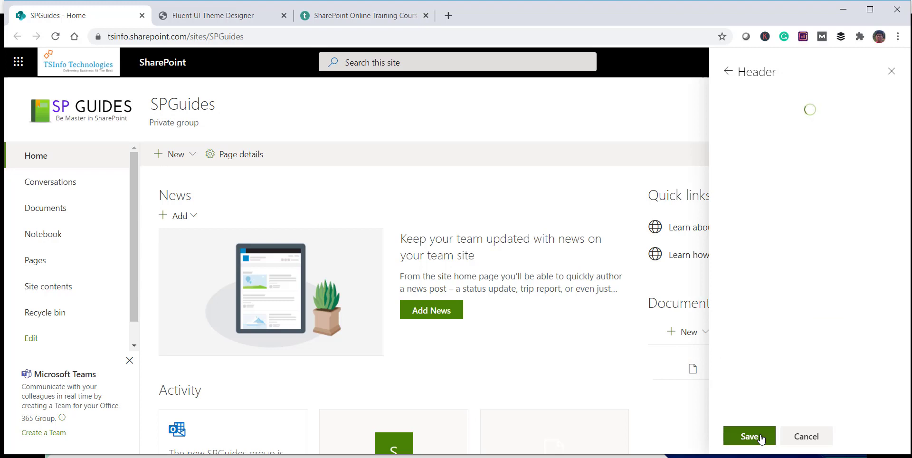
Reload the SPGuides home page, inspect the new logo image in the developer tools to check its size, and close the tools.
{"action": "left_click", "coordinate": [194, 39]}
{"action": "key", "text": "Return"}
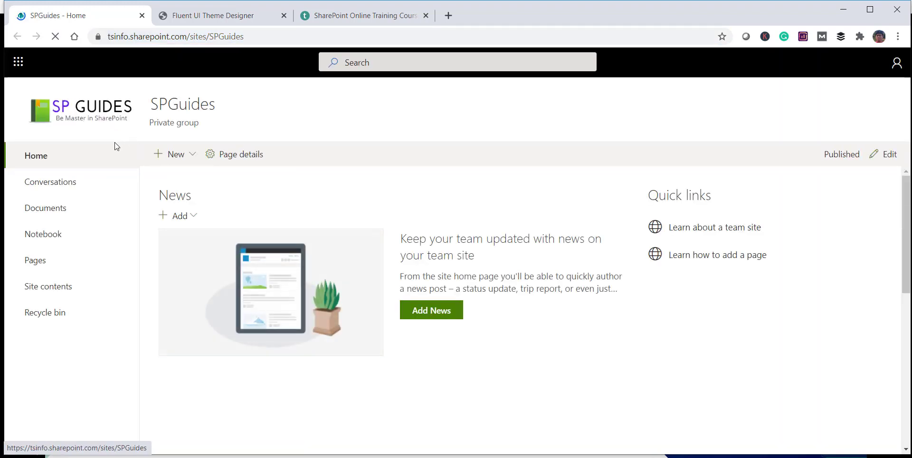
{"action": "right_click", "coordinate": [109, 119]}
{"action": "left_click", "coordinate": [128, 328]}
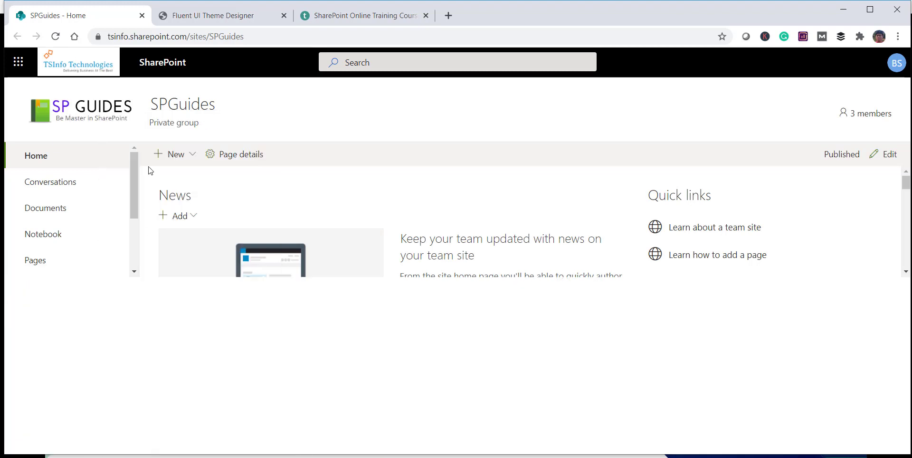
{"action": "left_click", "coordinate": [14, 285]}
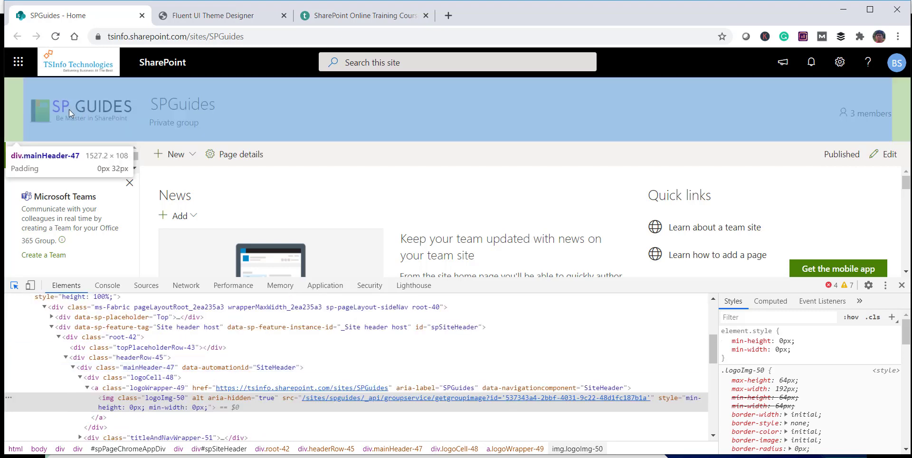
{"action": "left_click", "coordinate": [900, 285]}
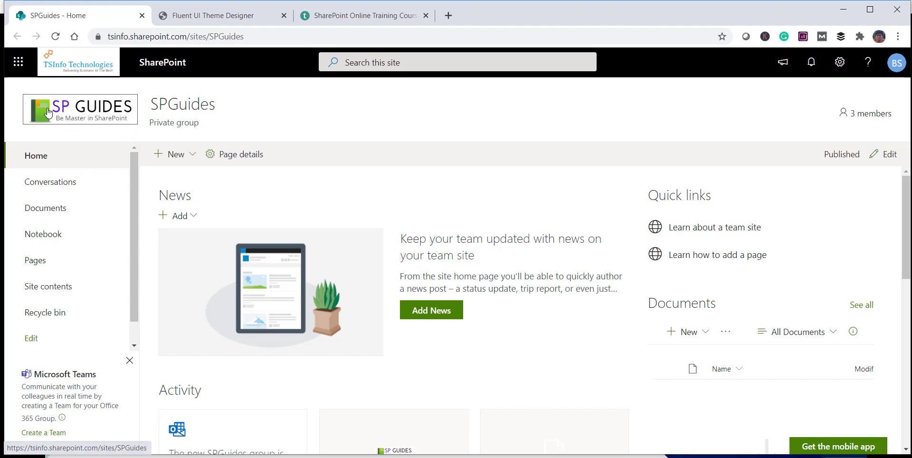
Open the site information to examine its site logo option, and close it without changes.
{"action": "left_click", "coordinate": [847, 72]}
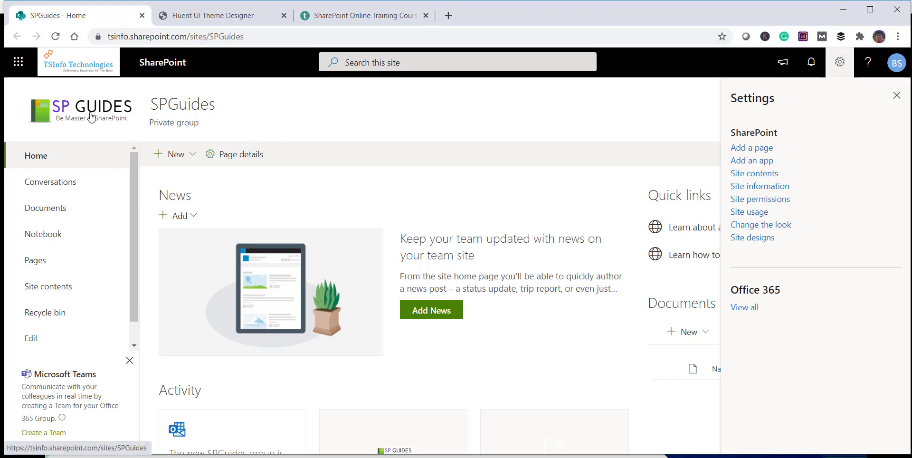
{"action": "left_click", "coordinate": [777, 190]}
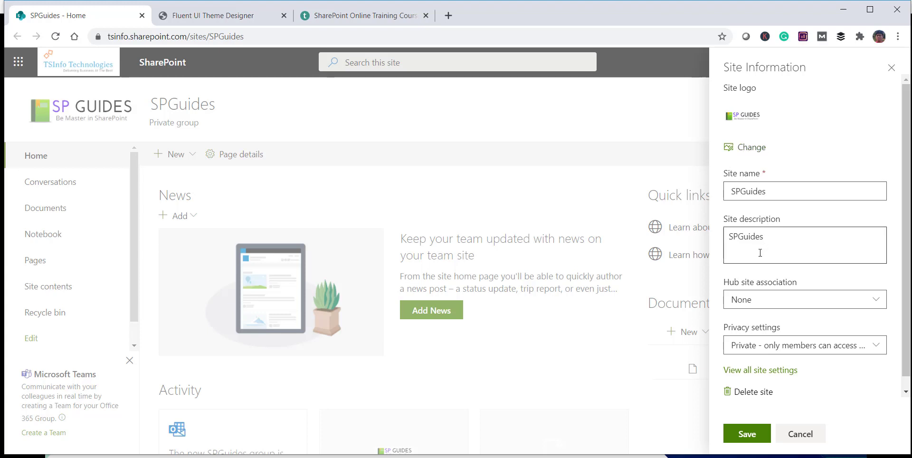
{"action": "left_click", "coordinate": [891, 68]}
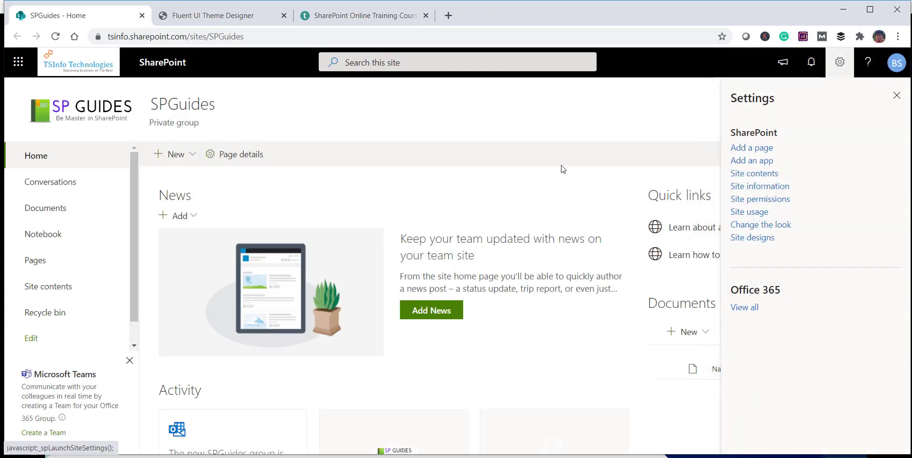
Preview the header background options under Change the look, choose the solid dark green one, and save the header.
{"action": "left_click", "coordinate": [780, 228]}
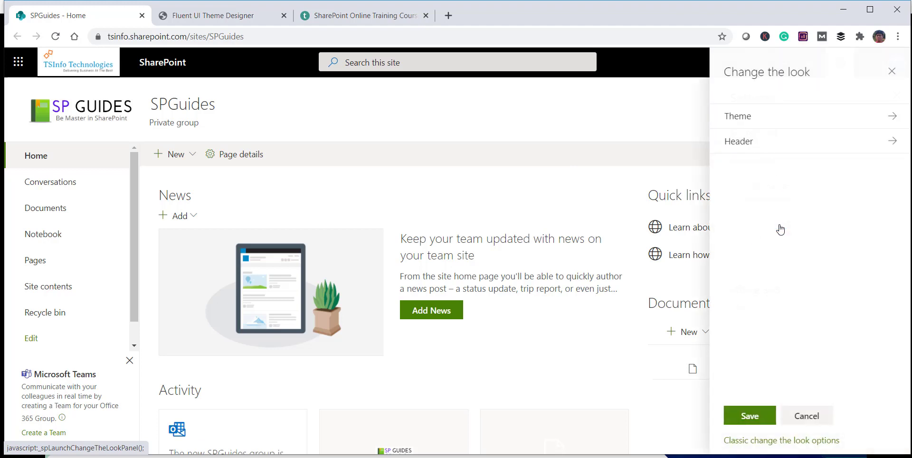
{"action": "left_click", "coordinate": [759, 145]}
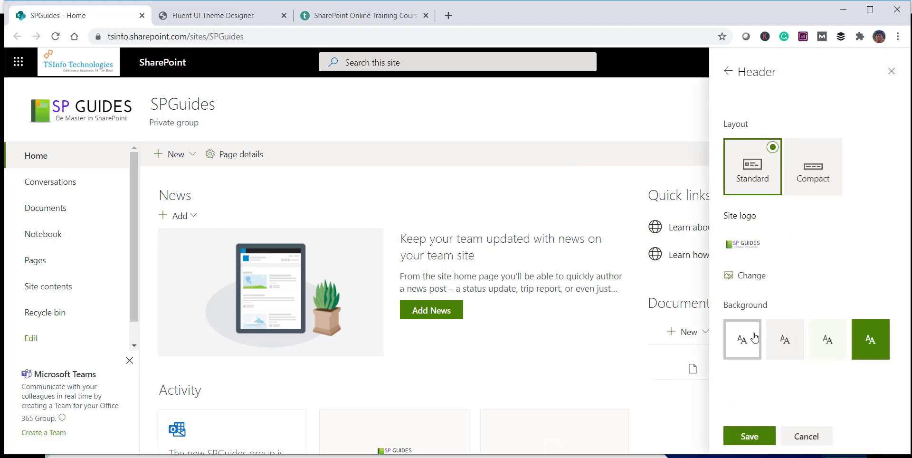
{"action": "left_click", "coordinate": [785, 344]}
{"action": "left_click", "coordinate": [827, 346]}
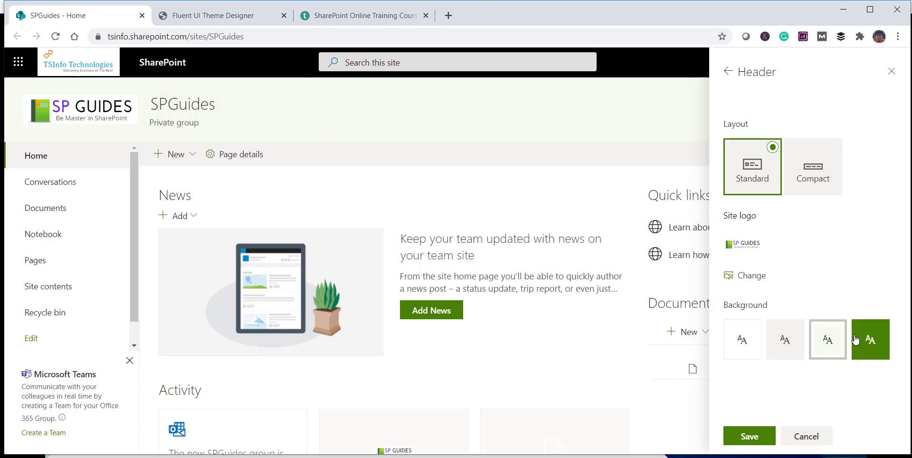
{"action": "left_click", "coordinate": [870, 340]}
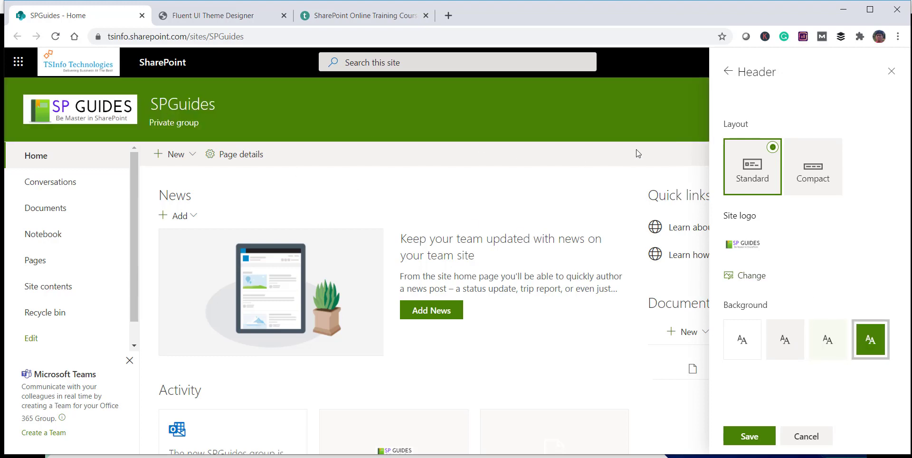
{"action": "left_click", "coordinate": [749, 435]}
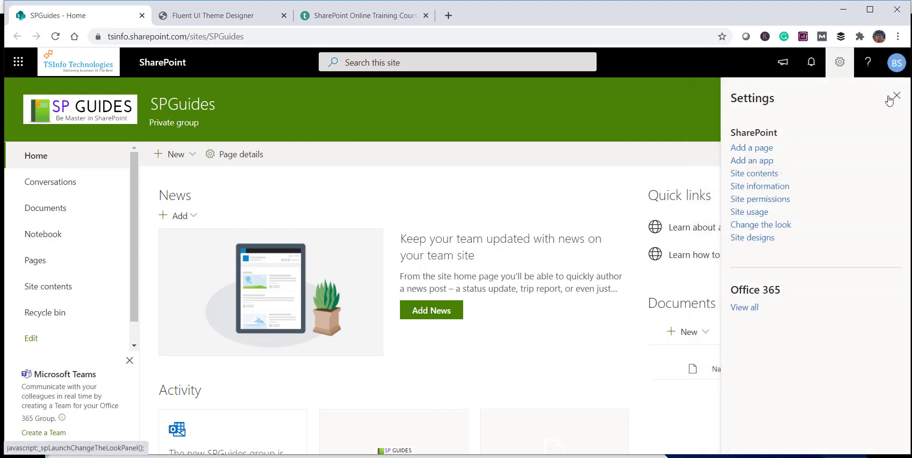
{"action": "left_click", "coordinate": [889, 96]}
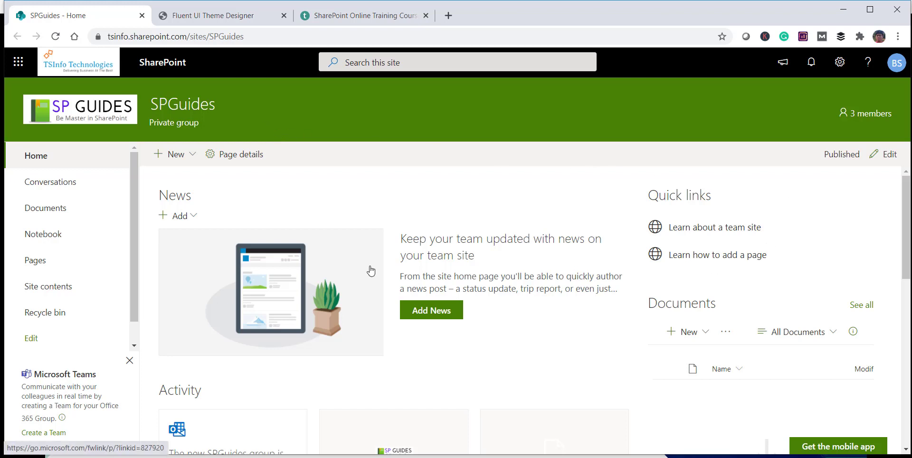
Look over the home page with the new header and view the available site themes, leaving the theme selection without saving.
{"action": "scroll", "coordinate": [371, 271], "scroll_direction": "down", "scroll_amount": 3}
{"action": "scroll", "coordinate": [371, 270], "scroll_direction": "up", "scroll_amount": 3}
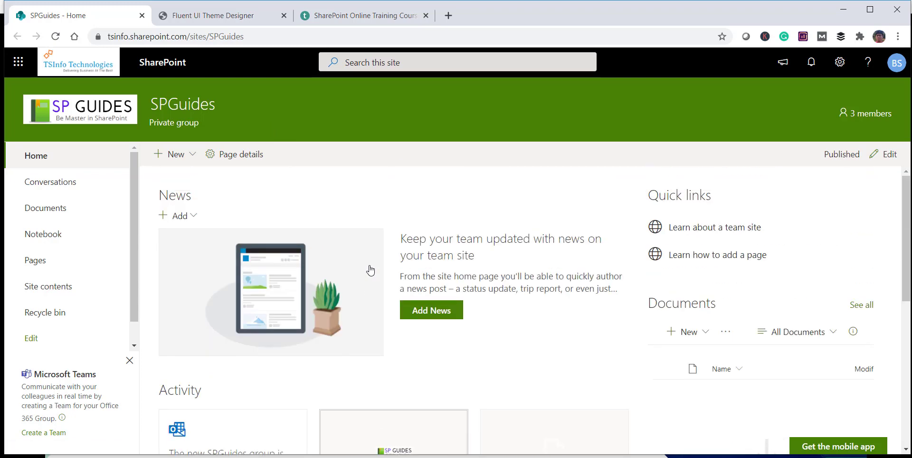
{"action": "left_click", "coordinate": [839, 69]}
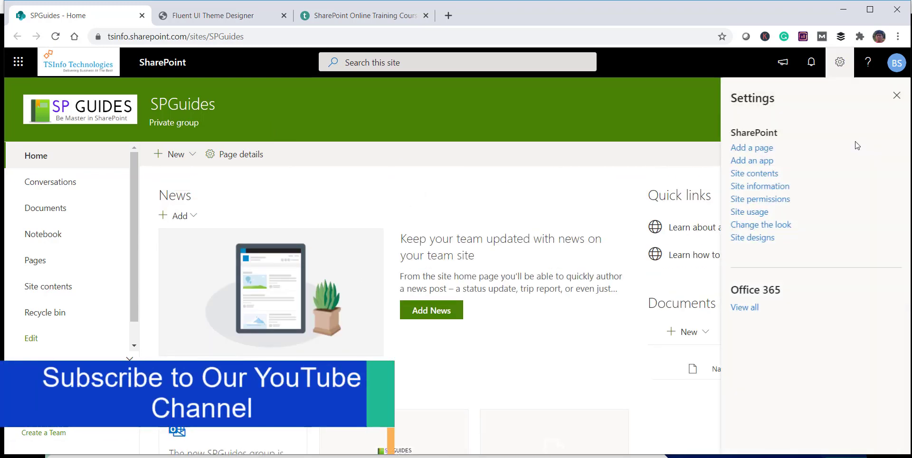
{"action": "left_click", "coordinate": [760, 225]}
{"action": "left_click", "coordinate": [784, 122]}
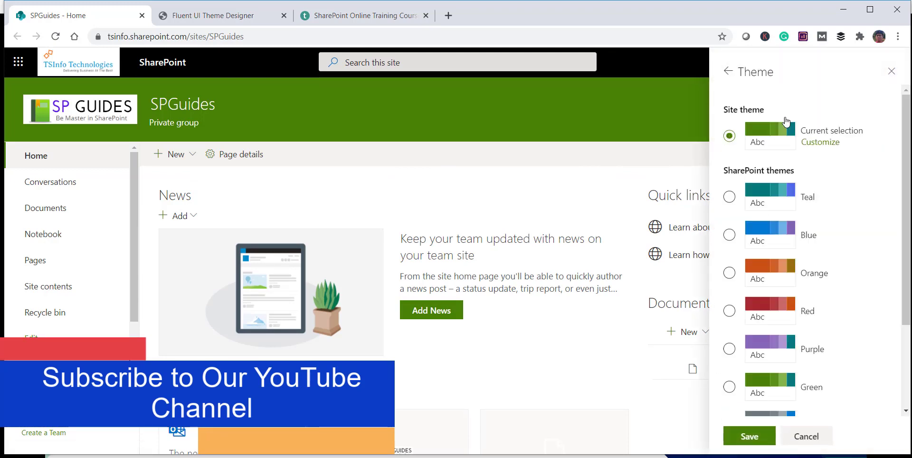
{"action": "left_click", "coordinate": [767, 279]}
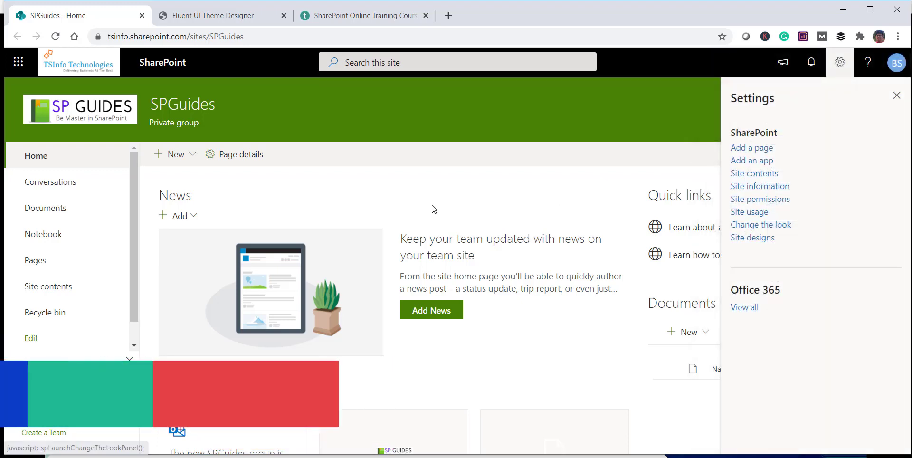
Switch to the Fluent UI Theme Designer and set the theme's primary color to red #d40020.
{"action": "left_click", "coordinate": [221, 16]}
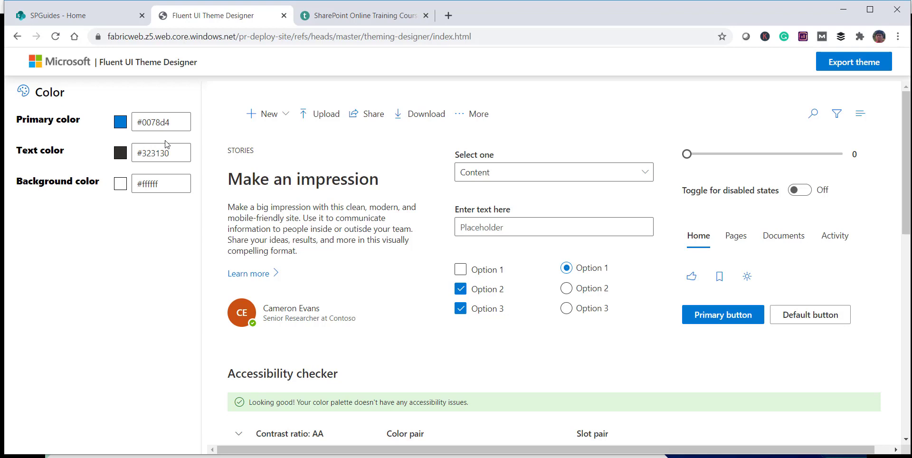
{"action": "left_click", "coordinate": [120, 123]}
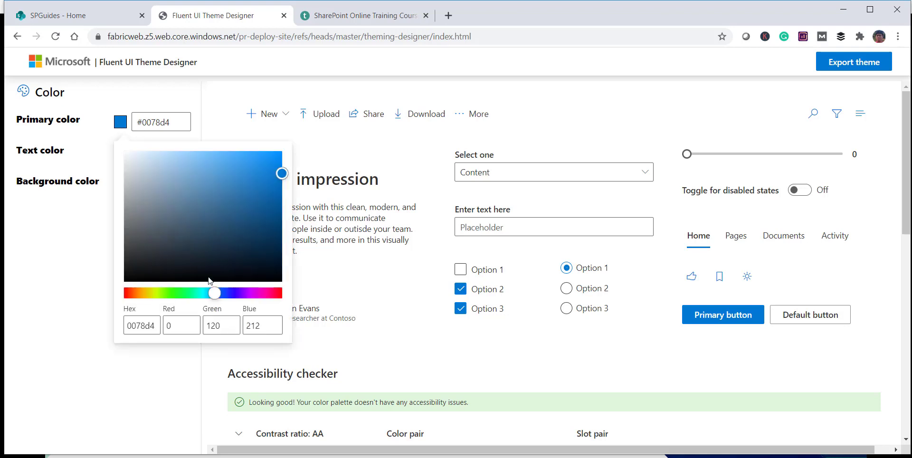
{"action": "left_click", "coordinate": [181, 292]}
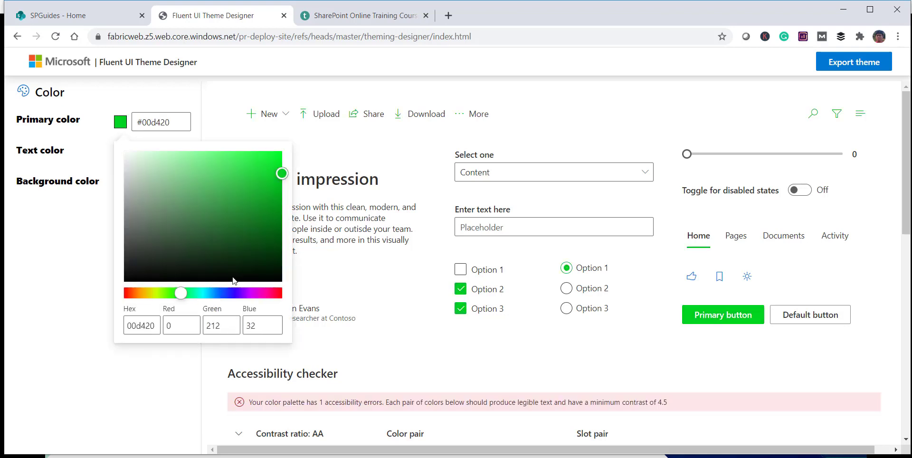
{"action": "left_click", "coordinate": [281, 293]}
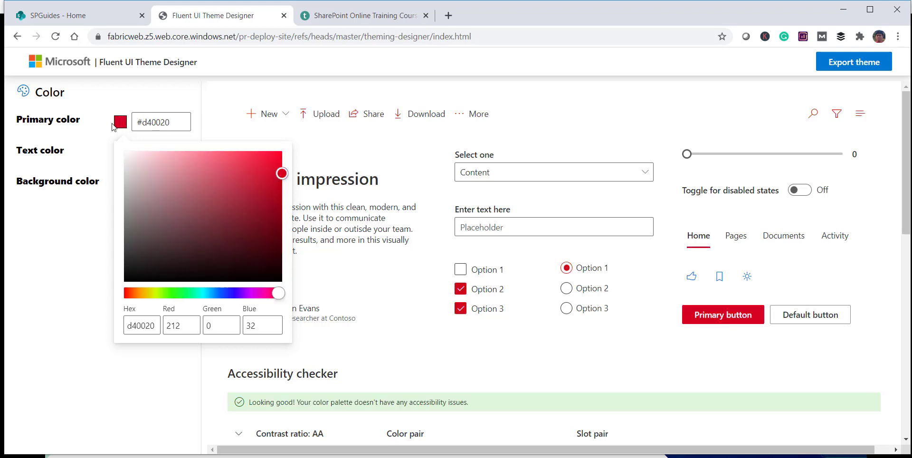
{"action": "left_click", "coordinate": [114, 126]}
Set the theme's text color to orange #fc850d.
{"action": "left_click", "coordinate": [120, 152]}
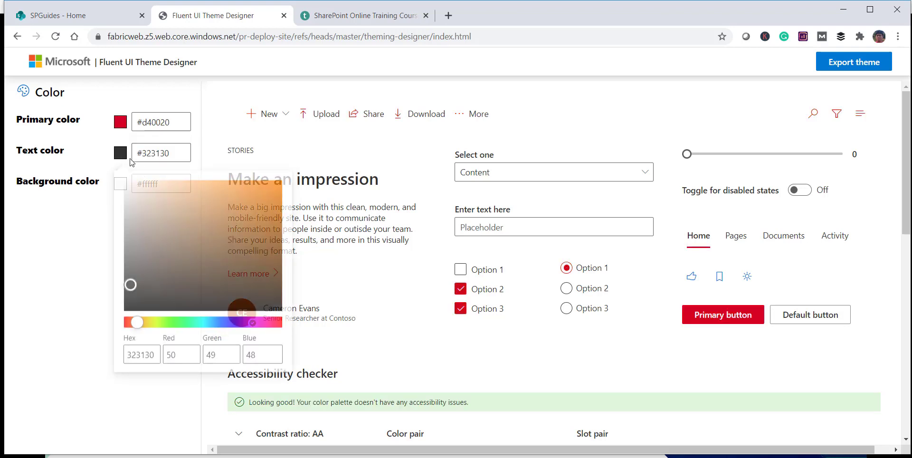
{"action": "left_click", "coordinate": [274, 183]}
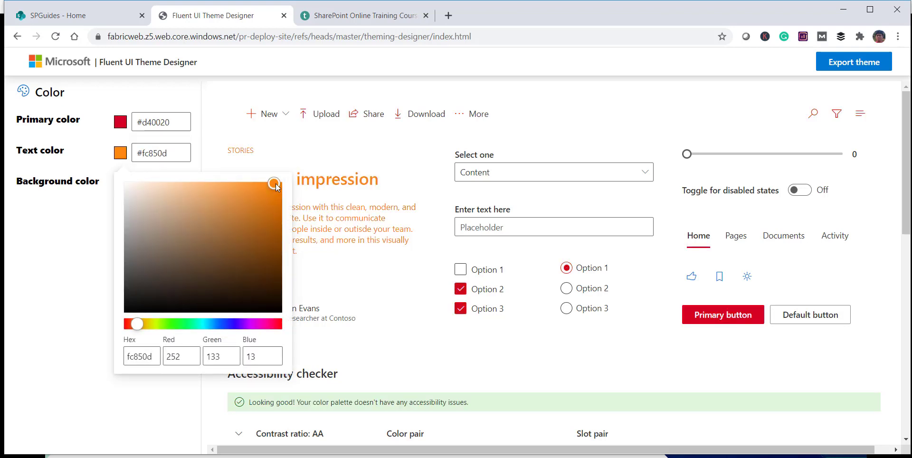
{"action": "left_click", "coordinate": [94, 175]}
Set the theme's background color to light blue #e3eeff.
{"action": "left_click", "coordinate": [120, 183]}
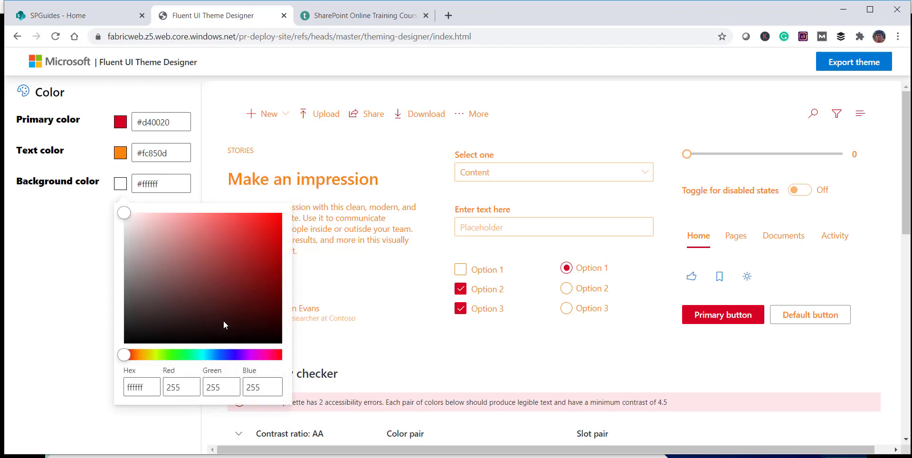
{"action": "left_click", "coordinate": [203, 355]}
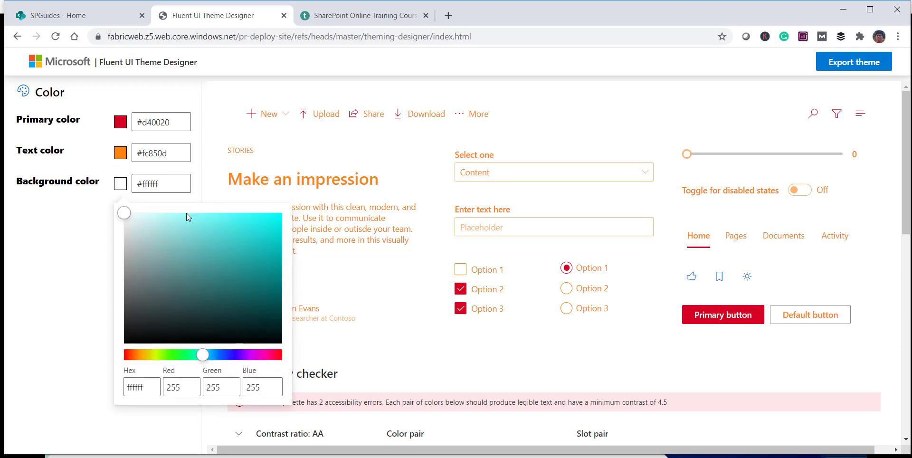
{"action": "left_click_drag", "start_coordinate": [186, 213], "coordinate": [143, 216]}
{"action": "mouse_move", "coordinate": [125, 228]}
{"action": "left_mouse_down"}
{"action": "mouse_move", "coordinate": [125, 210]}
{"action": "mouse_move", "coordinate": [130, 218]}
{"action": "left_mouse_up"}
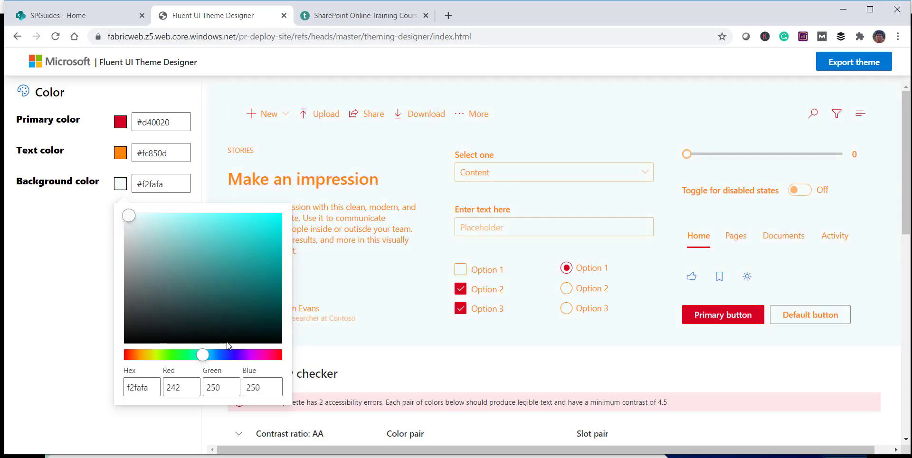
{"action": "left_click", "coordinate": [220, 355]}
{"action": "left_click_drag", "start_coordinate": [135, 220], "coordinate": [144, 213]}
{"action": "left_click", "coordinate": [56, 223]}
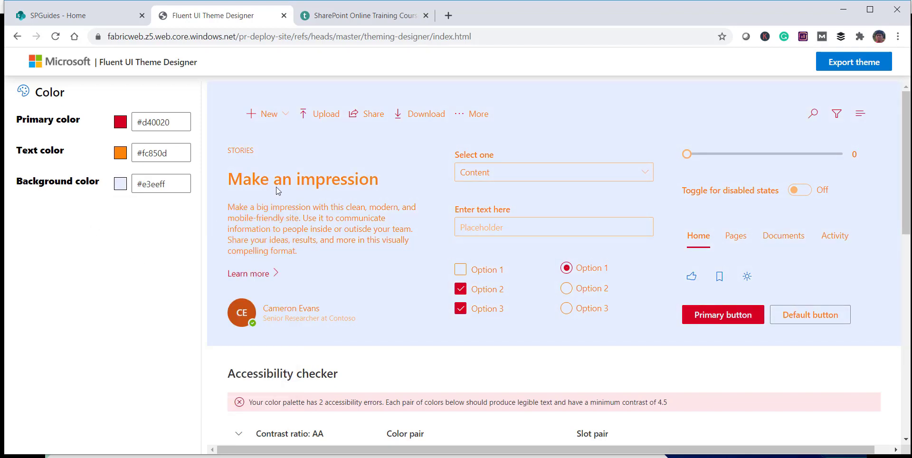
Review the palette's accessibility checker and theme slots, and open the theme export to examine its generated code.
{"action": "scroll", "coordinate": [427, 253], "scroll_direction": "down", "scroll_amount": 4}
{"action": "scroll", "coordinate": [427, 253], "scroll_direction": "down", "scroll_amount": 4}
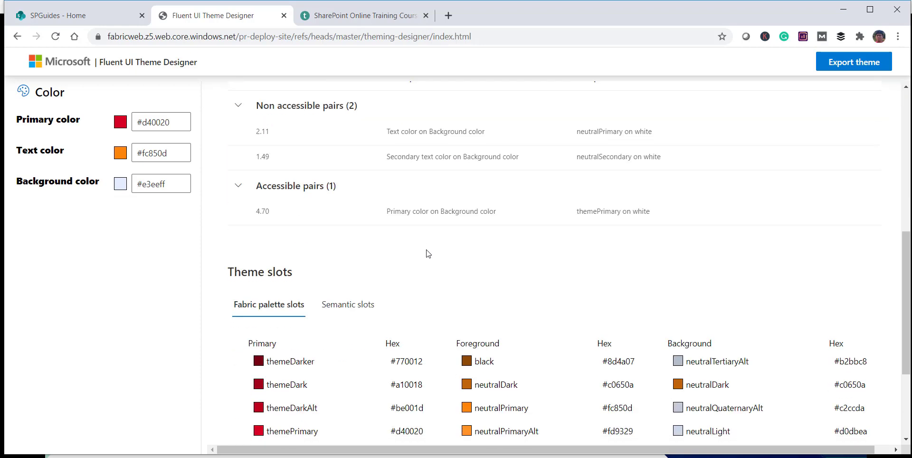
{"action": "scroll", "coordinate": [427, 253], "scroll_direction": "down", "scroll_amount": 3}
{"action": "scroll", "coordinate": [427, 253], "scroll_direction": "up", "scroll_amount": 11}
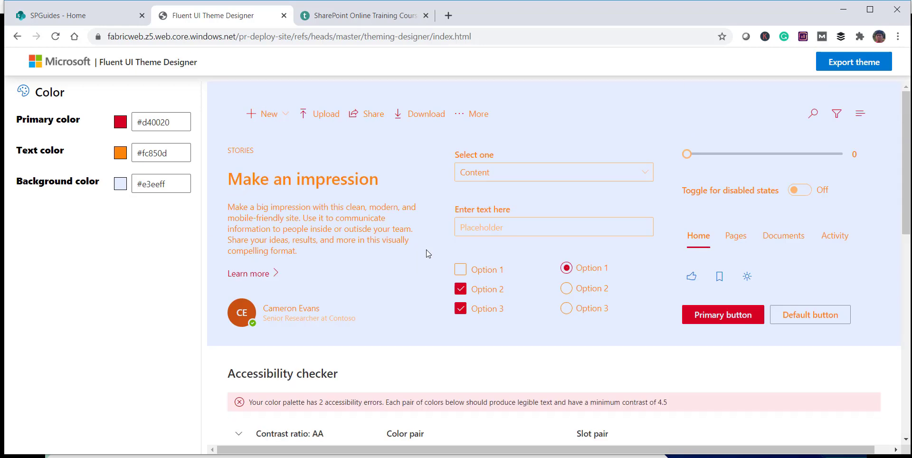
{"action": "left_click", "coordinate": [844, 70]}
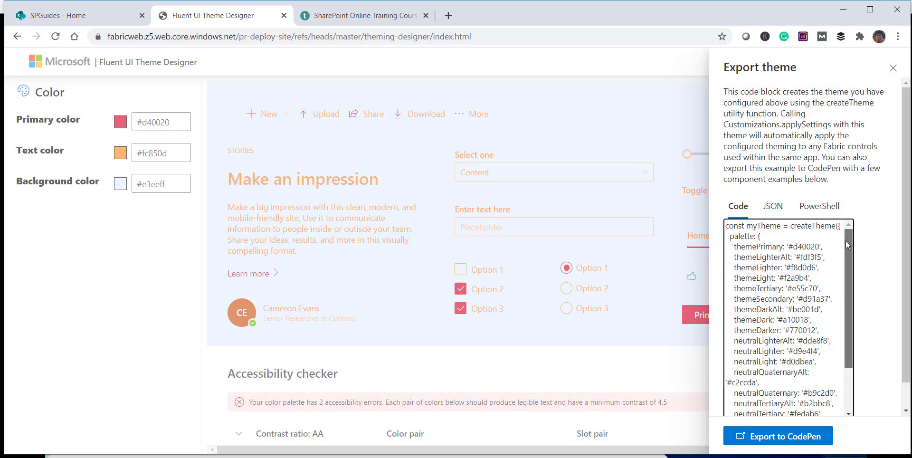
{"action": "scroll", "coordinate": [768, 260], "scroll_direction": "down", "scroll_amount": 5}
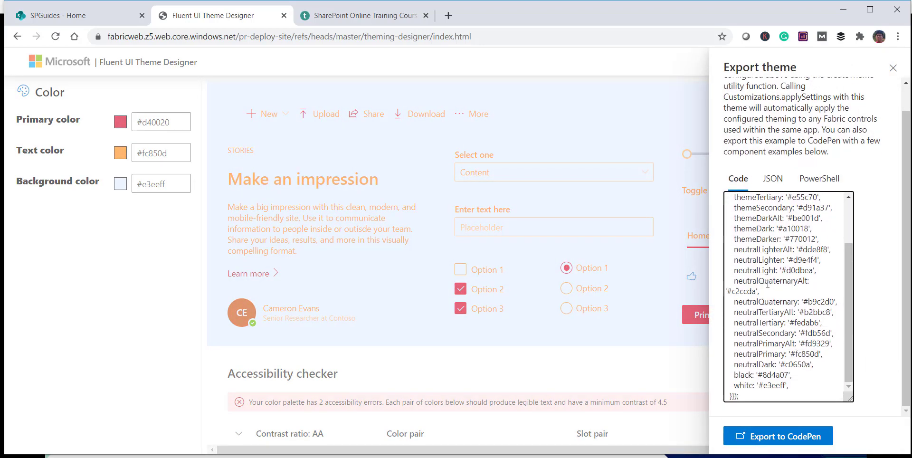
Show the PowerShell version of the exported theme and examine its generated palette code from the first line to the last.
{"action": "scroll", "coordinate": [767, 283], "scroll_direction": "up", "scroll_amount": 3}
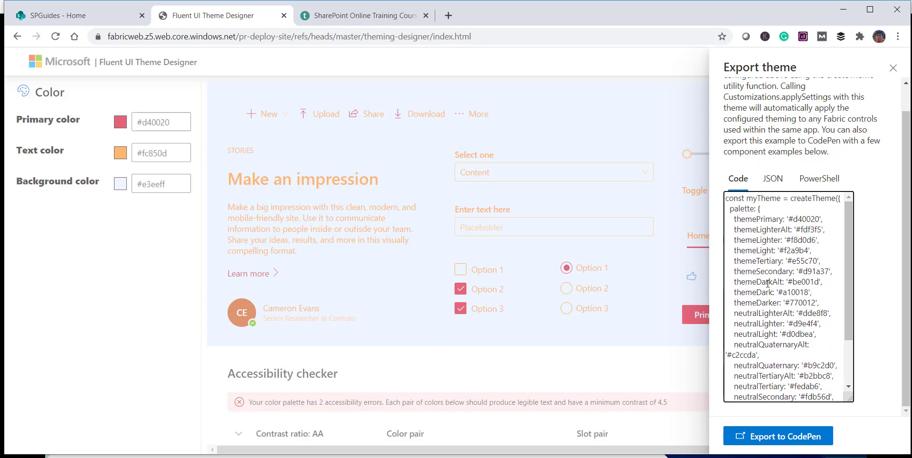
{"action": "left_click", "coordinate": [818, 181]}
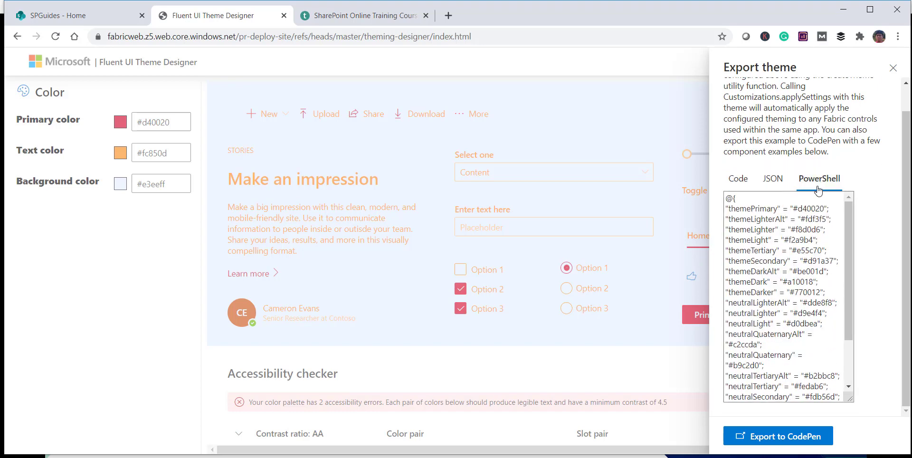
{"action": "left_click_drag", "start_coordinate": [728, 199], "coordinate": [824, 368]}
{"action": "scroll", "coordinate": [823, 369], "scroll_direction": "down", "scroll_amount": 2}
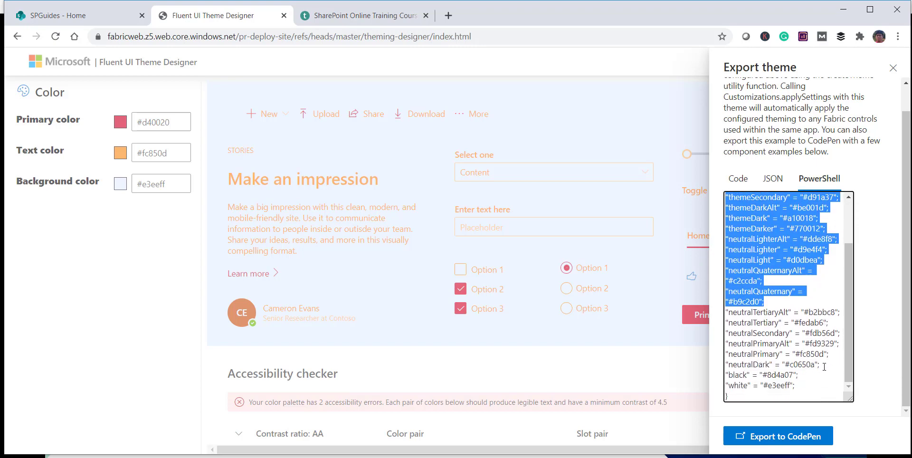
{"action": "left_click", "coordinate": [757, 389]}
{"action": "scroll", "coordinate": [745, 257], "scroll_direction": "up", "scroll_amount": 3}
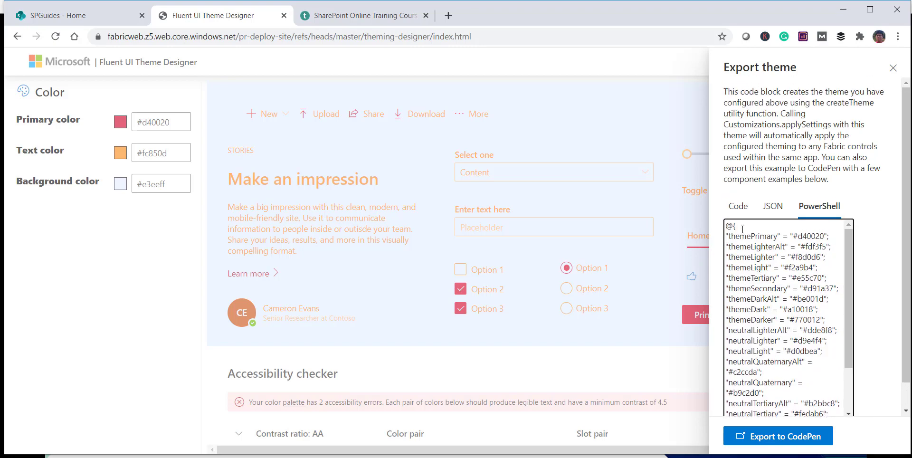
{"action": "left_click_drag", "start_coordinate": [728, 227], "coordinate": [820, 402]}
{"action": "scroll", "coordinate": [802, 380], "scroll_direction": "down", "scroll_amount": 1}
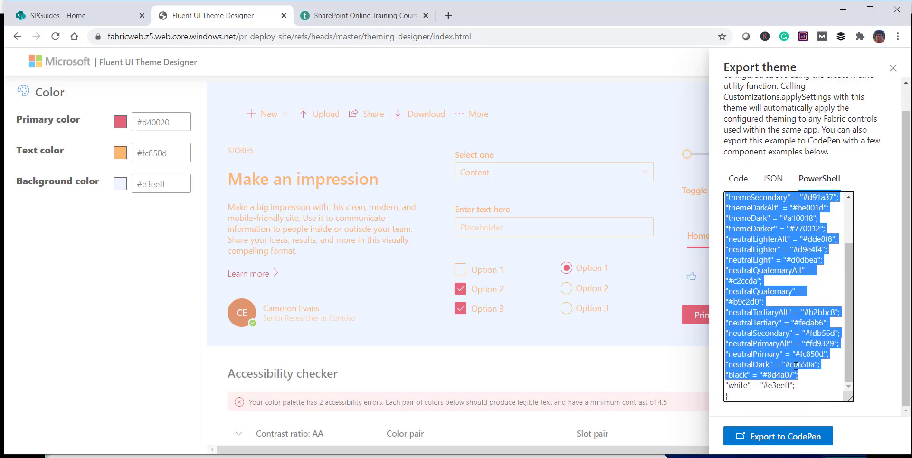
{"action": "left_click", "coordinate": [744, 396]}
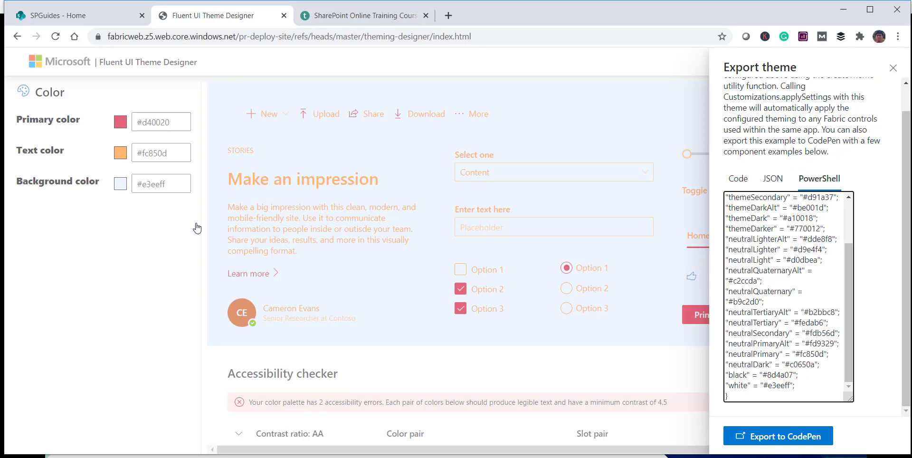
Launch Windows PowerShell ISE as administrator.
{"action": "key", "text": "super"}
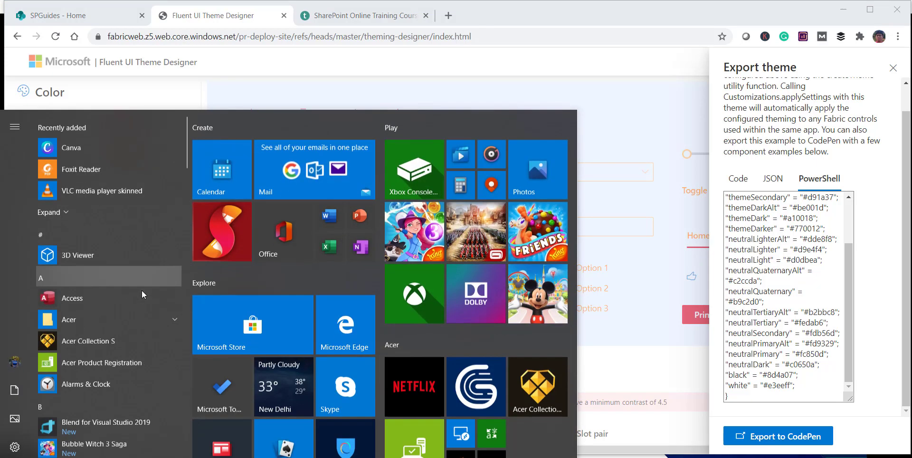
{"action": "type", "text": "w"}
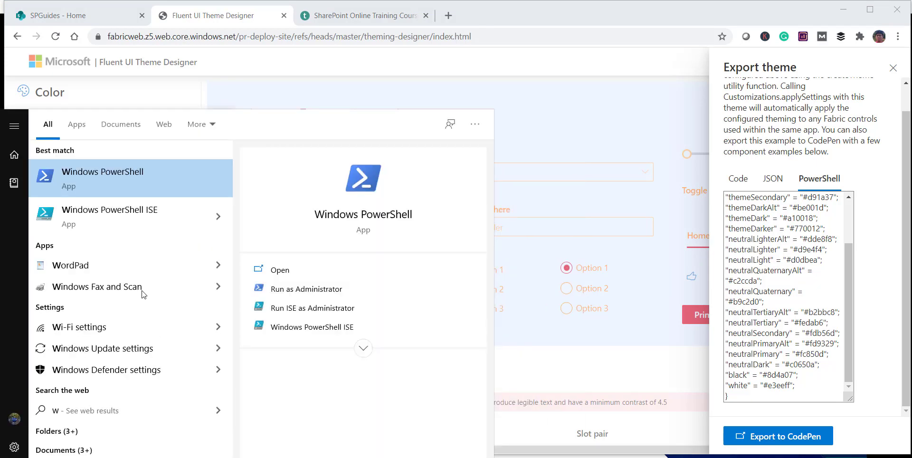
{"action": "left_click", "coordinate": [215, 212]}
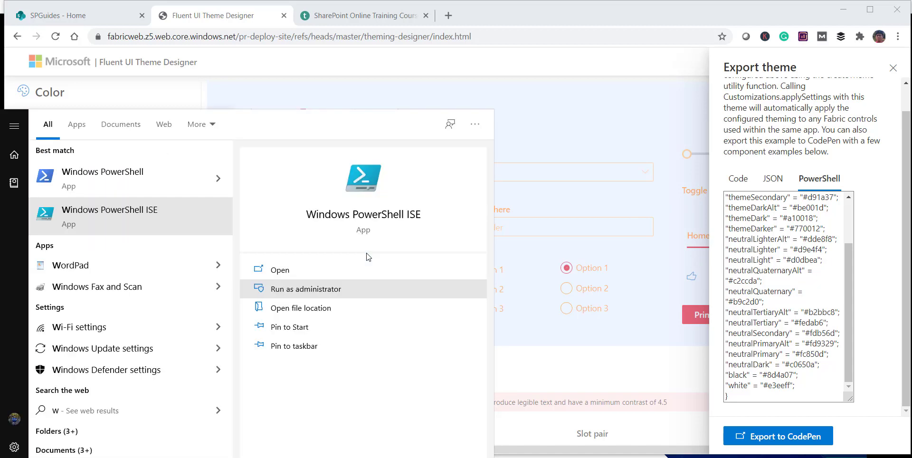
{"action": "left_click", "coordinate": [460, 283]}
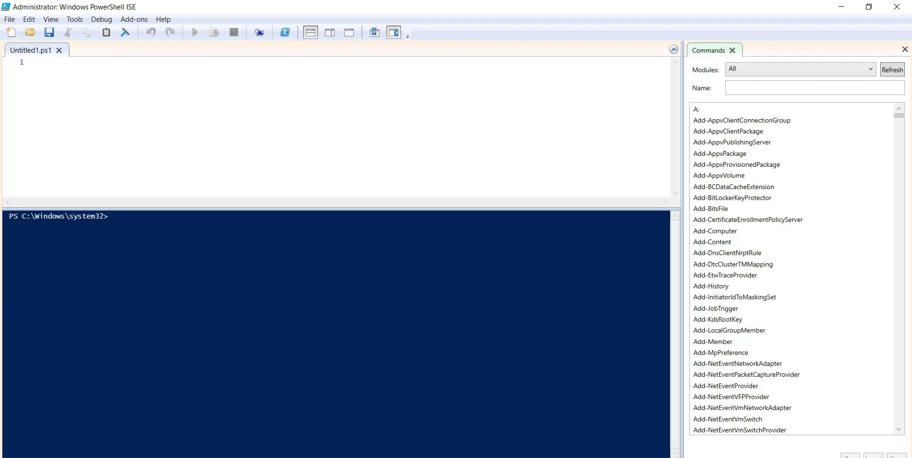
Copy the theme script, from Connect-SPOService through Add-SPOTheme, from the Blog Notepad file into the empty PowerShell ISE script and enlarge the script pane.
{"action": "key", "text": "alt+Tab"}
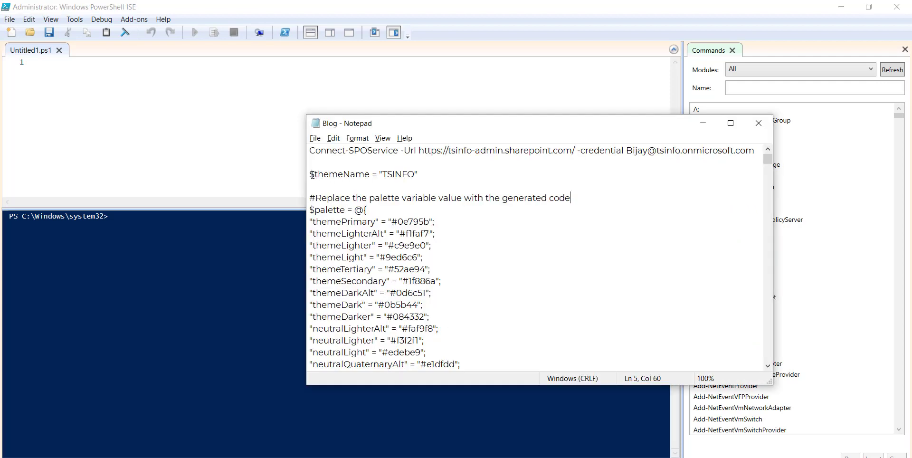
{"action": "left_click", "coordinate": [310, 150]}
{"action": "scroll", "coordinate": [376, 258], "scroll_direction": "down", "scroll_amount": 2}
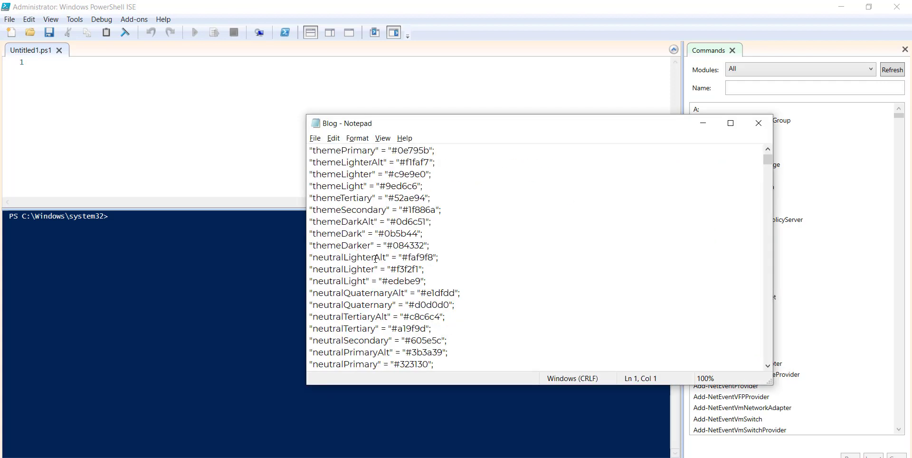
{"action": "scroll", "coordinate": [375, 259], "scroll_direction": "down", "scroll_amount": 2}
{"action": "left_click", "coordinate": [673, 352], "text": "shift"}
{"action": "key", "text": "ctrl+c"}
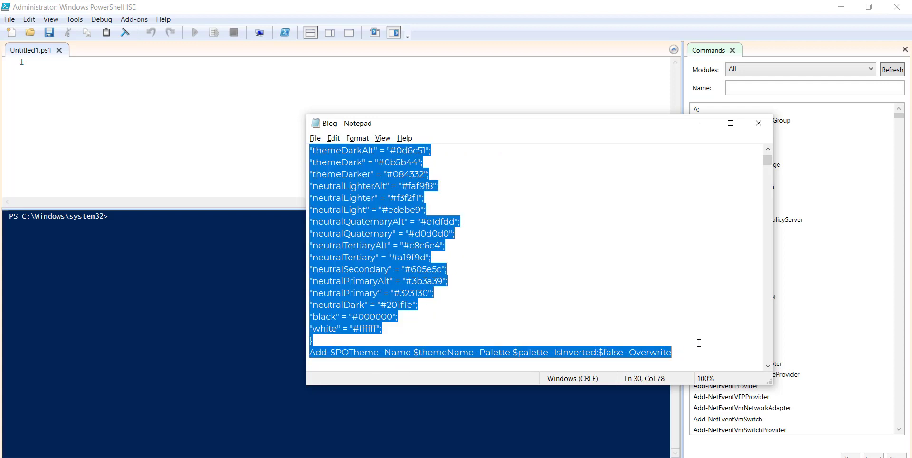
{"action": "left_click", "coordinate": [140, 91]}
{"action": "key", "text": "ctrl+v"}
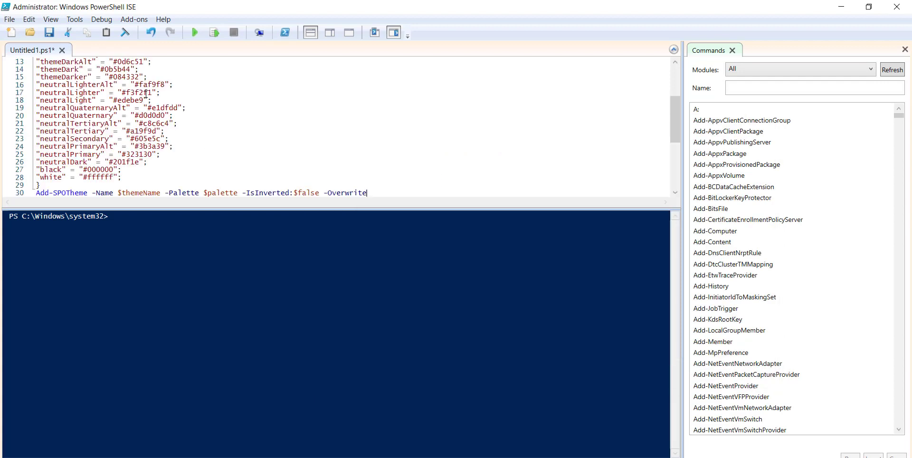
{"action": "left_click_drag", "start_coordinate": [259, 209], "coordinate": [264, 343]}
{"action": "scroll", "coordinate": [245, 185], "scroll_direction": "down", "scroll_amount": 1}
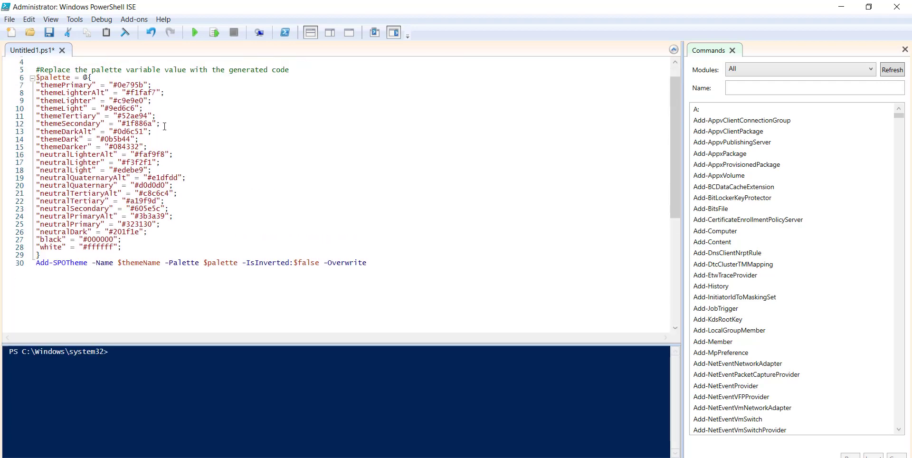
Review the script's Connect-SPOService line with its admin URL, the $themeName value and the $palette color entries.
{"action": "scroll", "coordinate": [165, 126], "scroll_direction": "up", "scroll_amount": 1}
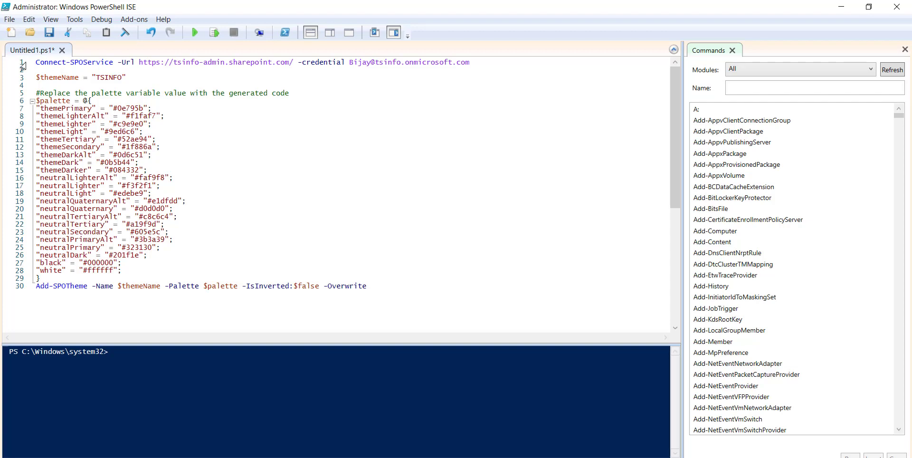
{"action": "left_click_drag", "start_coordinate": [38, 62], "coordinate": [119, 63]}
{"action": "left_click", "coordinate": [135, 63]}
{"action": "left_click_drag", "start_coordinate": [296, 61], "coordinate": [181, 63]}
{"action": "left_click", "coordinate": [325, 81]}
{"action": "double_click", "coordinate": [109, 78]}
{"action": "left_click_drag", "start_coordinate": [95, 78], "coordinate": [119, 77]}
{"action": "left_click", "coordinate": [100, 85]}
{"action": "left_click_drag", "start_coordinate": [46, 109], "coordinate": [178, 250]}
{"action": "left_click", "coordinate": [165, 223]}
Switch to the Fluent UI Theme Designer and copy the complete PowerShell palette code from the theme export.
{"action": "key", "text": "alt+Tab"}
{"action": "scroll", "coordinate": [755, 229], "scroll_direction": "up", "scroll_amount": 5}
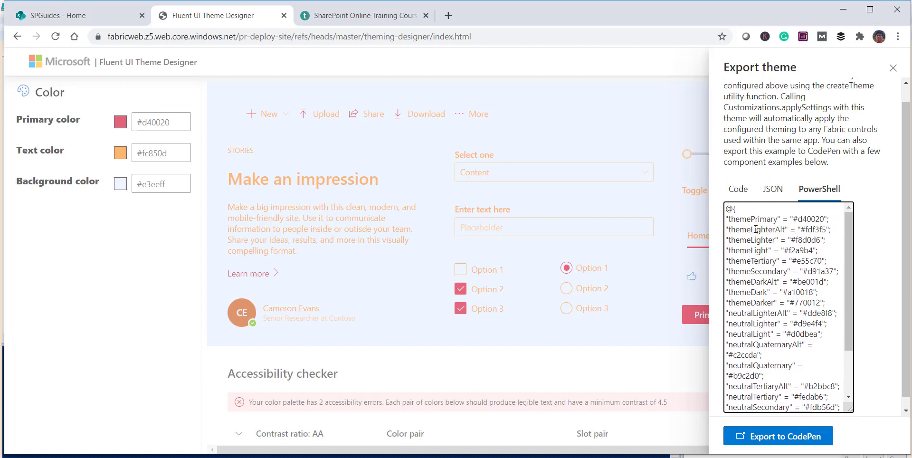
{"action": "left_click_drag", "start_coordinate": [727, 226], "coordinate": [807, 394]}
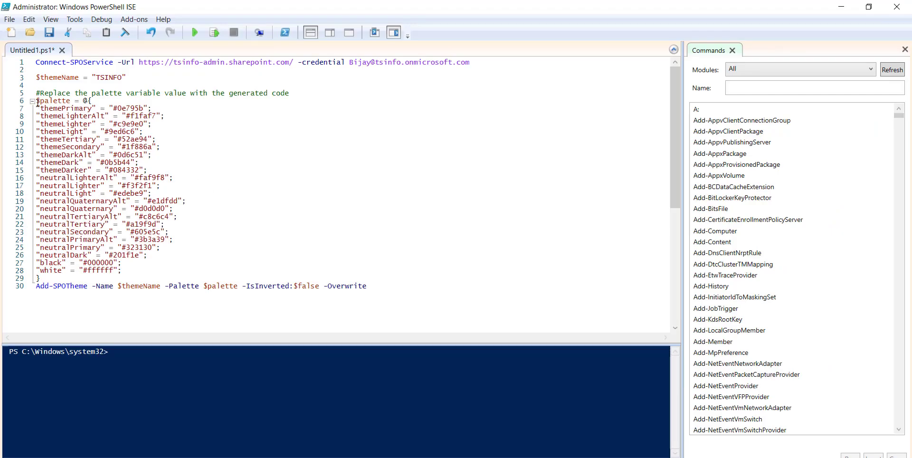
Try replacing the script's whole $palette block, including its variable assignment, with the copied palette code, and undo the replacement.
{"action": "left_click_drag", "start_coordinate": [37, 102], "coordinate": [115, 277]}
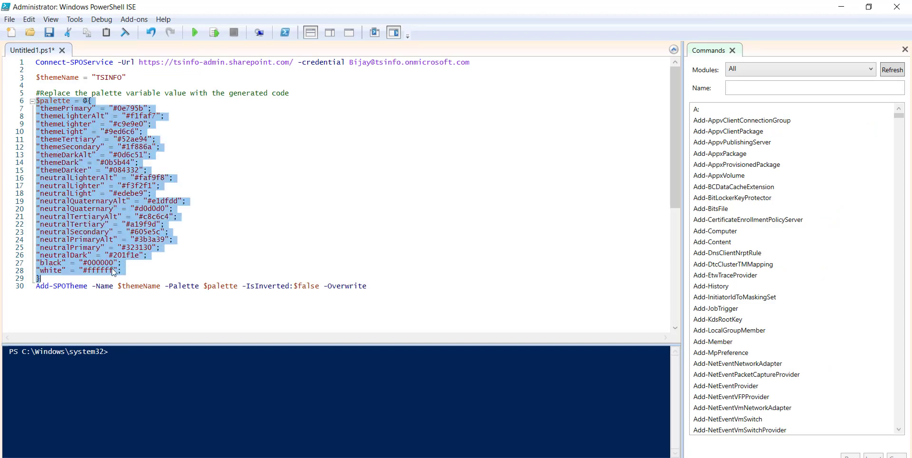
{"action": "type", "text": "@{ \"themePrimary\" = \"#d40020\"; \"themeLighterAlt\" = \"#fdf3f5\"; \"themeLighter\" = \"#f8d0d6\"; \"themeLight\" = \"#f2a9b4\"; \"themeTertiary\" = \"#e55c70\"; \"themeSecondary\" = \"#d91a37\"; \"themeDarkAlt\" = \"#be001d\"; \"themeDark\" = \"#a10018\"; \"themeDarker\" = \"#770012\"; \"neutralLighterAlt\" = \"#dde8f8\"; \"neutralLighter\" = \"#d9e4f4\"; \"neutralLight\" = \"#d0dbea\"; \"neutralQuaternaryAlt\" = \"#c2ccda\"; \"neutralQuaternary\" = \"#b9c2d0\"; \"neutralTertiaryAlt\" = \"#b2bbc8\"; \"neutralTertiary\" = \"#fedab6\"; \"neutralSecondary\" = \"#fdb56d\"; \"neutralPrimaryAlt\" = \"#fd9329\"; \"neutralPrimary\" = \"#fc850d\"; \"neutralDark\" = \"#c0650a\"; \"black\" = \"#8d4a07\"; \"white\" = \"#e3eeff\"; }"}
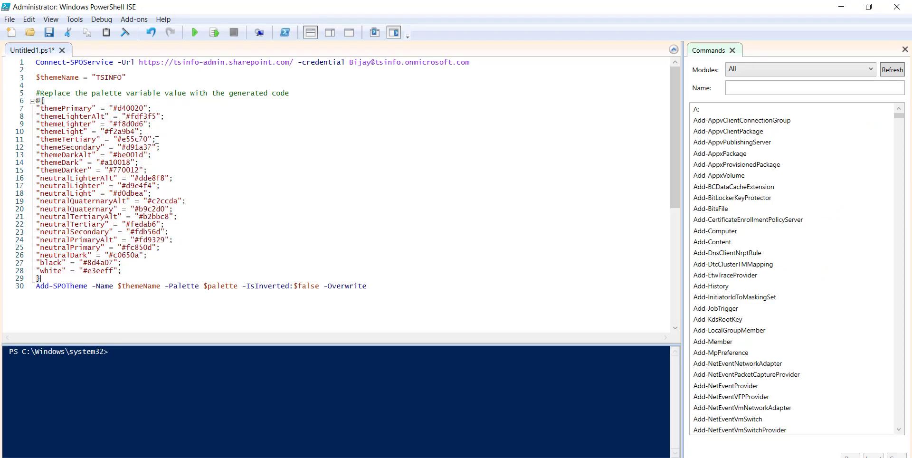
{"action": "key", "text": "ctrl+z"}
{"action": "left_click", "coordinate": [97, 109]}
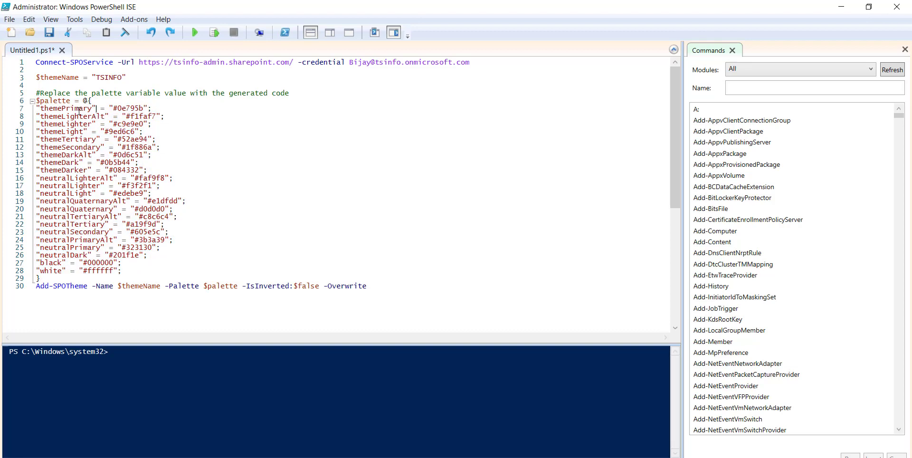
Replace the color entries inside $palette with the copied palette code and remove its duplicate opening and closing braces.
{"action": "left_click_drag", "start_coordinate": [37, 108], "coordinate": [166, 268]}
{"action": "type", "text": "@{ \"themePrimary\" = \"#d40020\"; \"themeLighterAlt\" = \"#fdf3f5\"; \"themeLighter\" = \"#f8d0d6\"; \"themeLight\" = \"#f2a9b4\"; \"themeTertiary\" = \"#e55c70\"; \"themeSecondary\" = \"#d91a37\"; \"themeDarkAlt\" = \"#be001d\"; \"themeDark\" = \"#a10018\"; \"themeDarker\" = \"#770012\"; \"neutralLighterAlt\" = \"#dde8f8\"; \"neutralLighter\" = \"#d9e4f4\"; \"neutralLight\" = \"#d0dbea\"; \"neutralQuaternaryAlt\" = \"#c2ccda\"; \"neutralQuaternary\" = \"#b9c2d0\"; \"neutralTertiaryAlt\" = \"#b2bbc8\"; \"neutralTertiary\" = \"#fedab6\"; \"neutralSecondary\" = \"#fdb56d\"; \"neutralPrimaryAlt\" = \"#fd9329\"; \"neutralPrimary\" = \"#fc850d\"; \"neutralDark\" = \"#c0650a\"; \"black\" = \"#8d4a07\"; \"white\" = \"#e3eeff\"; }"}
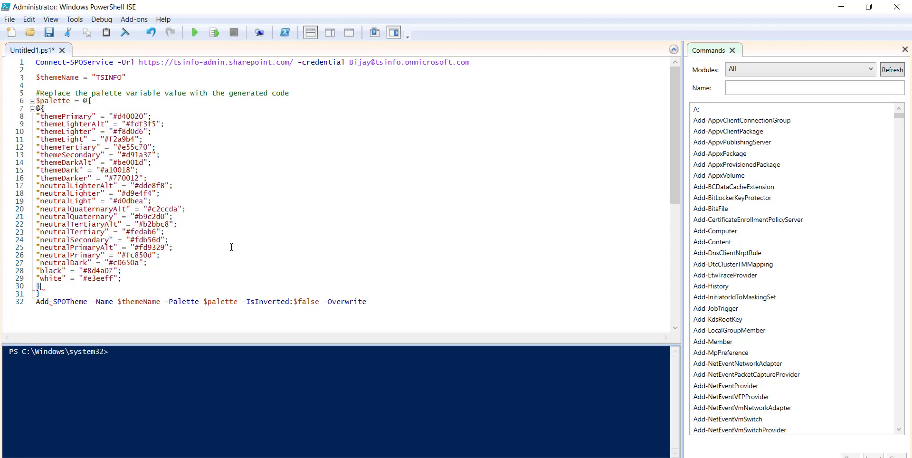
{"action": "key", "text": "BackSpace"}
{"action": "left_click", "coordinate": [68, 110]}
{"action": "key", "text": "BackSpace"}
{"action": "key", "text": "BackSpace"}
{"action": "key", "text": "BackSpace"}
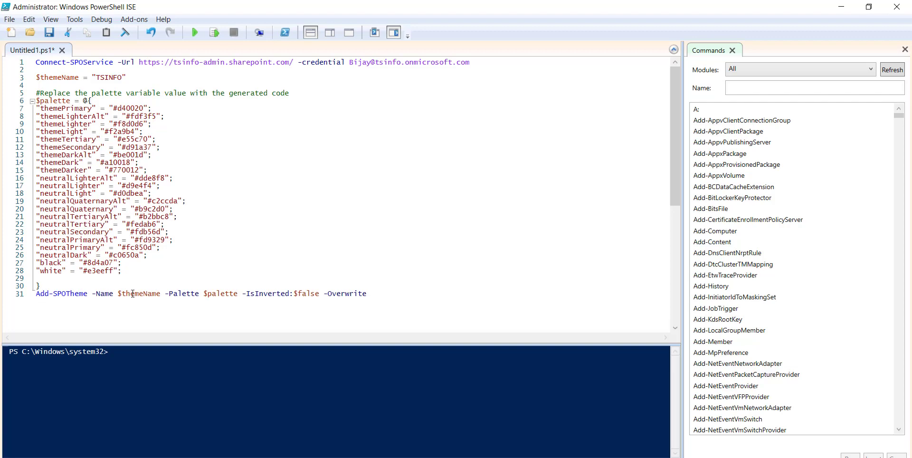
Review the Add-SPOTheme line's $palette and -Overwrite parameters against the $palette definition above it.
{"action": "double_click", "coordinate": [185, 293]}
{"action": "left_click", "coordinate": [234, 294]}
{"action": "left_click_drag", "start_coordinate": [234, 294], "coordinate": [229, 294]}
{"action": "left_click_drag", "start_coordinate": [49, 101], "coordinate": [75, 147]}
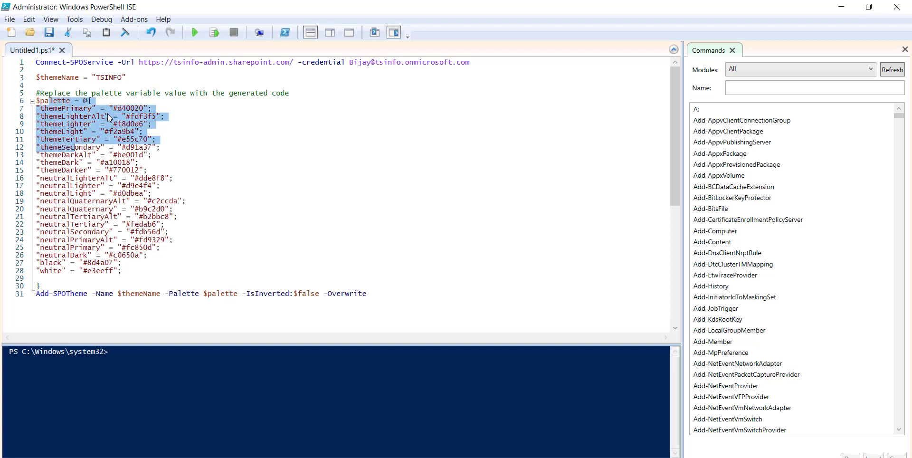
{"action": "left_click", "coordinate": [76, 132]}
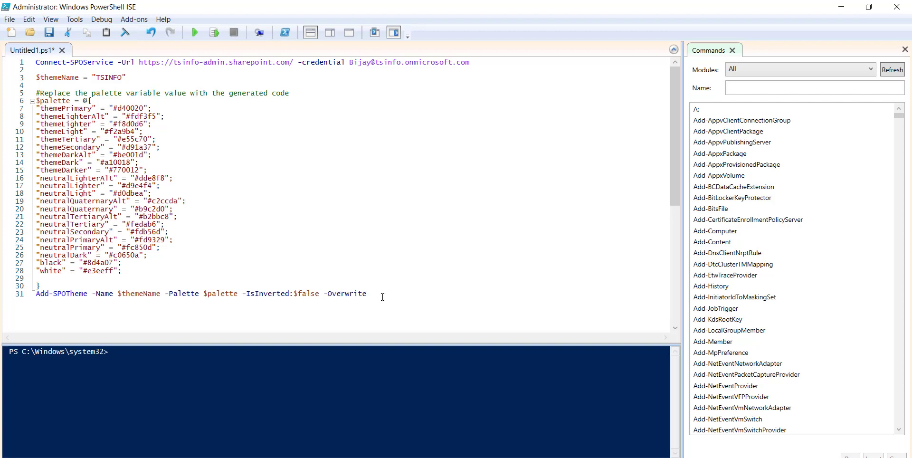
{"action": "double_click", "coordinate": [348, 295]}
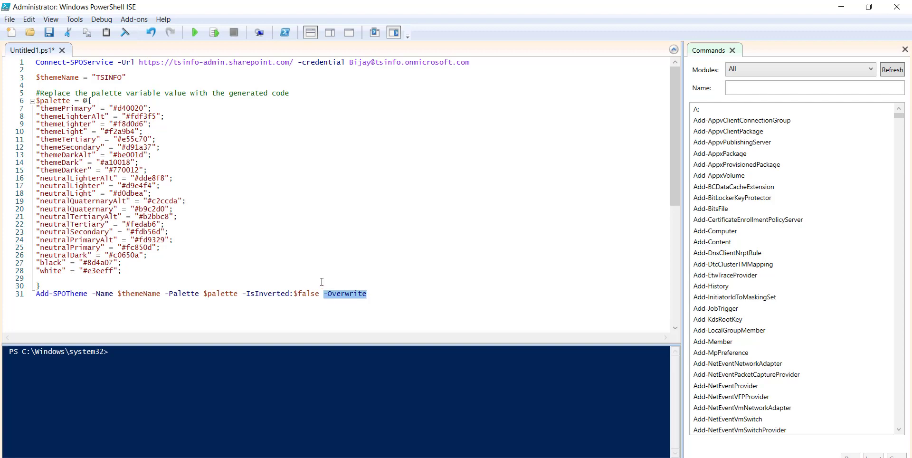
{"action": "left_click", "coordinate": [304, 197]}
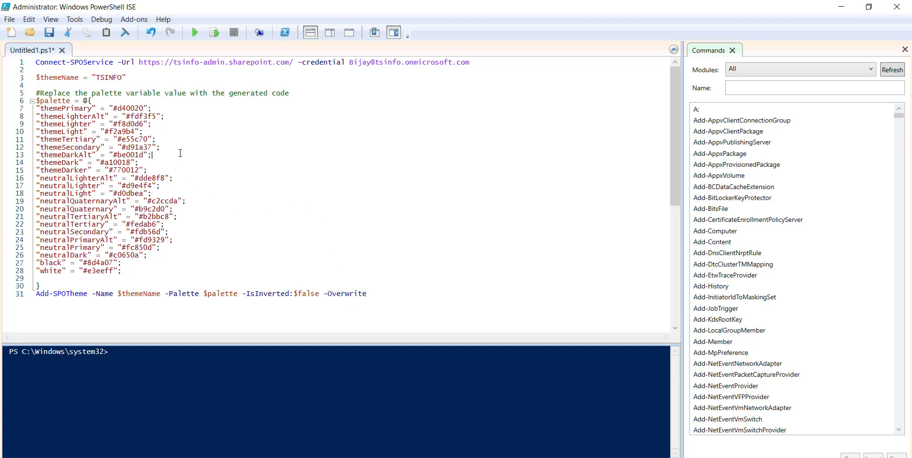
Run the theme script and sign in to SharePoint Online PowerShell with the account password.
{"action": "left_click", "coordinate": [195, 32]}
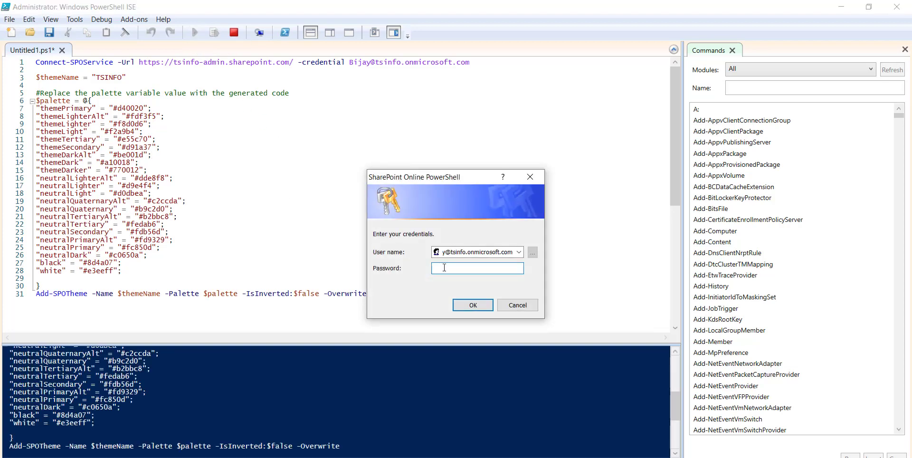
{"action": "type", "text": "••••••••••••••"}
{"action": "left_click", "coordinate": [463, 305]}
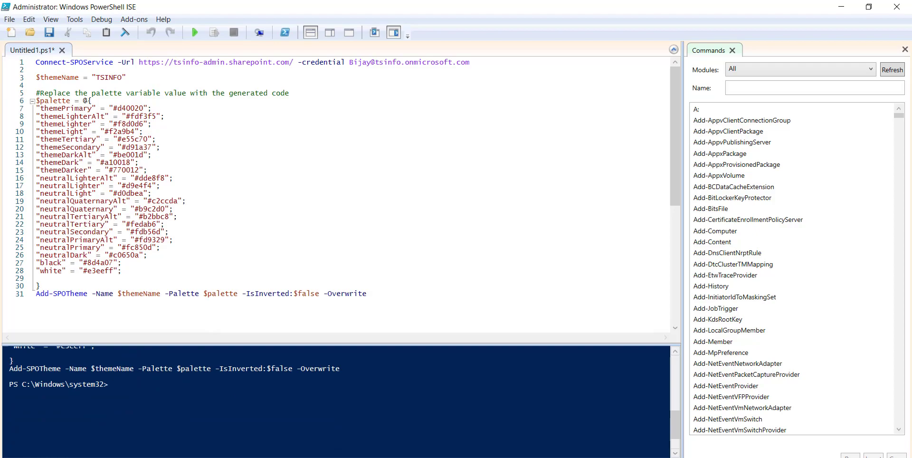
Switch to the browser and reload the SPGuides SharePoint site.
{"action": "key", "text": "alt+Tab"}
{"action": "left_click", "coordinate": [366, 16]}
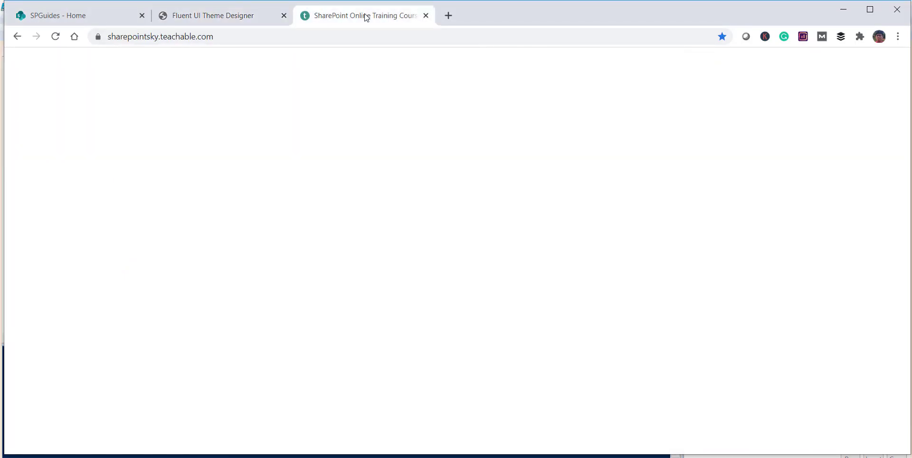
{"action": "left_click", "coordinate": [85, 15]}
{"action": "left_click", "coordinate": [258, 37]}
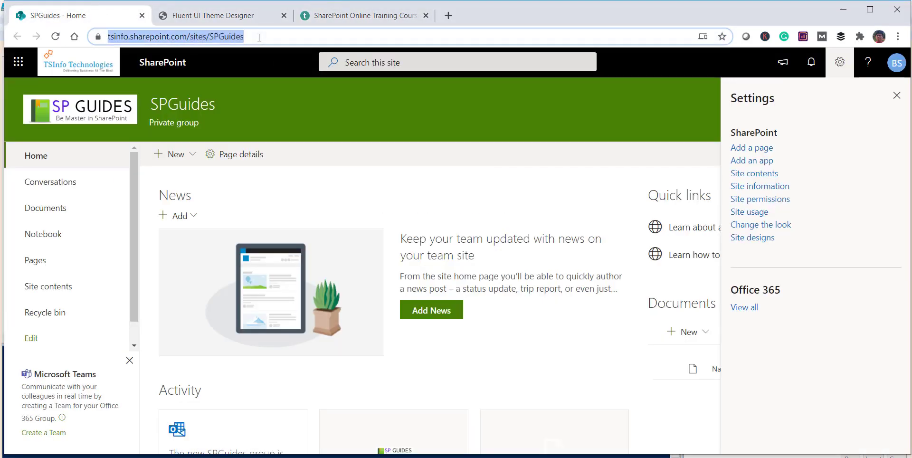
{"action": "key", "text": "Return"}
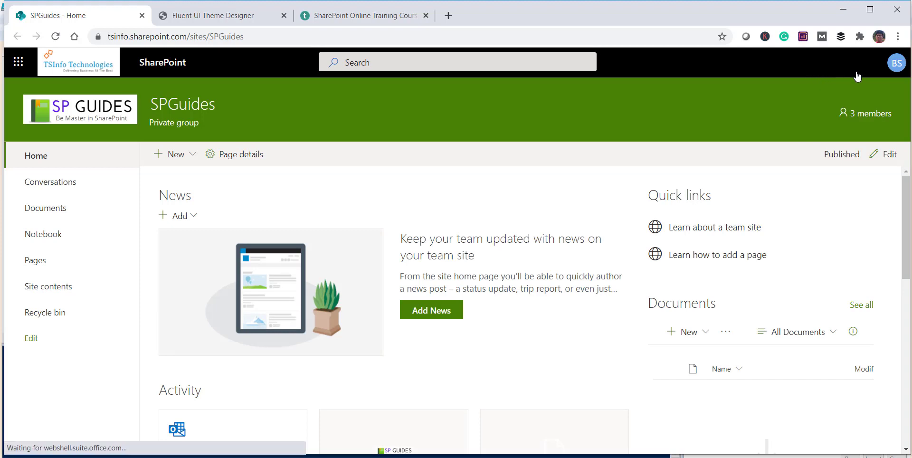
Open the site's Change the look theme options and select the TSINFO company theme.
{"action": "left_click", "coordinate": [839, 64]}
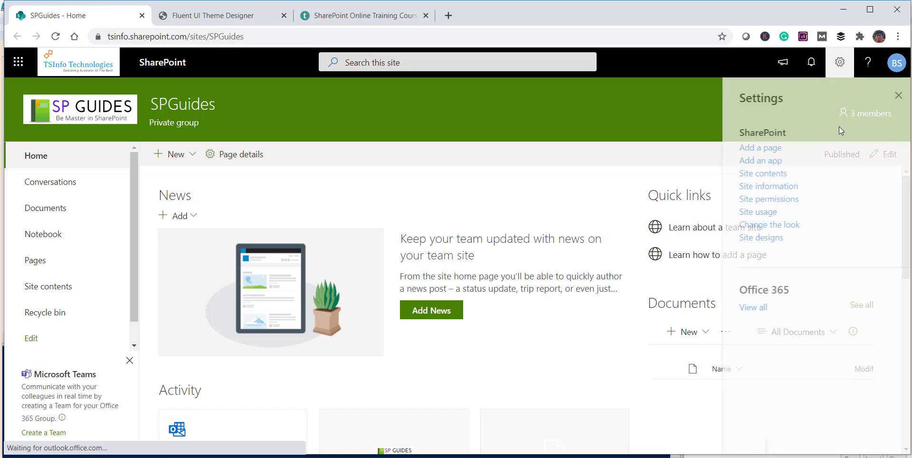
{"action": "left_click", "coordinate": [773, 224]}
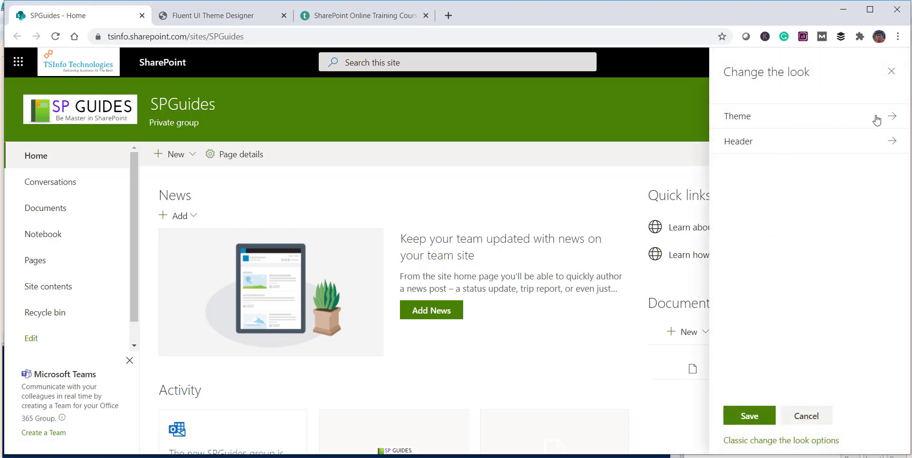
{"action": "left_click", "coordinate": [893, 118]}
{"action": "left_click", "coordinate": [762, 199]}
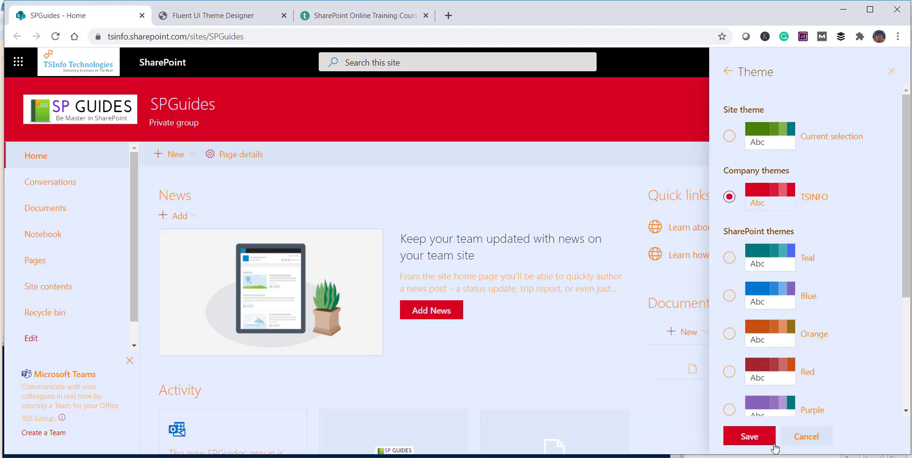
Save the TSINFO company theme as the SPGuides site theme and close the open settings panes.
{"action": "left_click", "coordinate": [750, 437]}
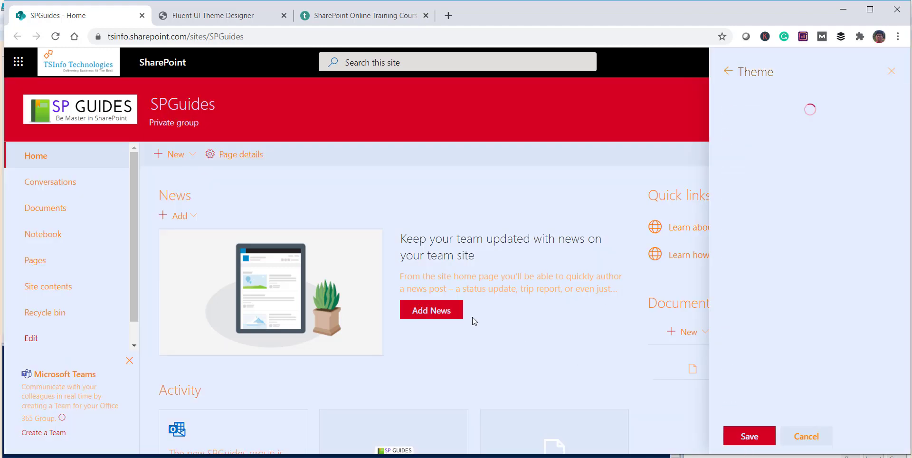
{"action": "left_click", "coordinate": [748, 435]}
{"action": "left_click", "coordinate": [897, 96]}
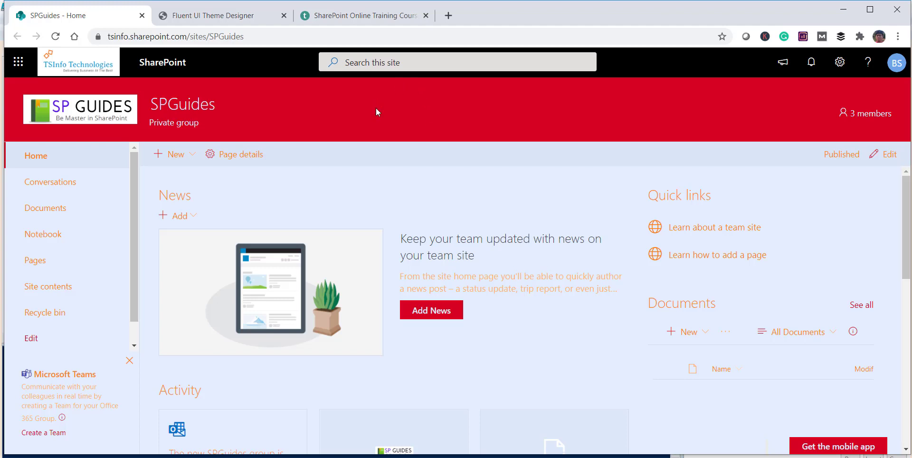
Apply the Teal SharePoint theme to the site through Change the look, save it and close the settings panes.
{"action": "left_click", "coordinate": [840, 62]}
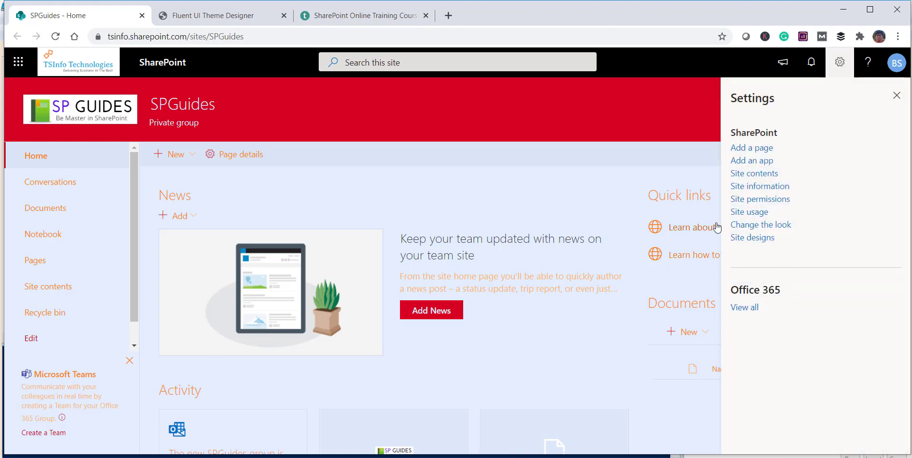
{"action": "left_click", "coordinate": [758, 226]}
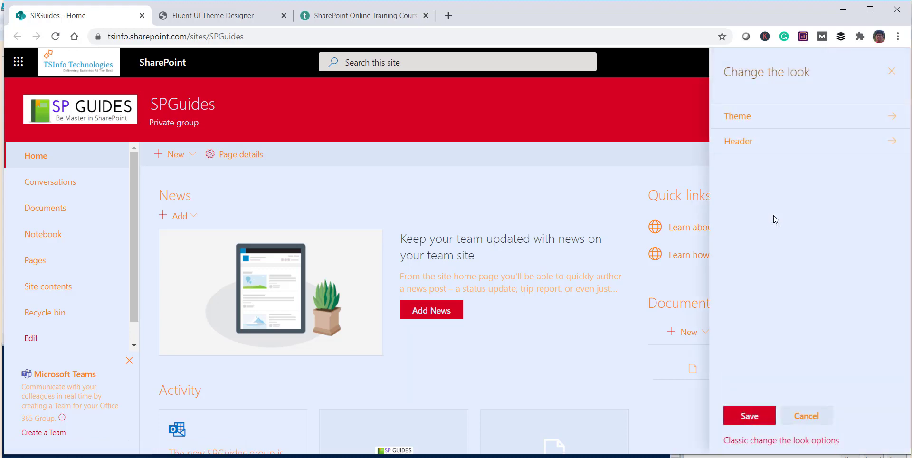
{"action": "left_click", "coordinate": [900, 121]}
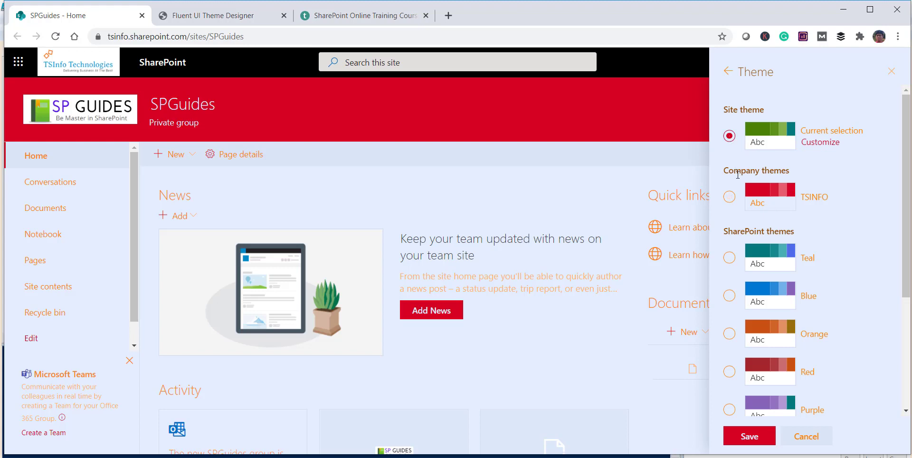
{"action": "left_click", "coordinate": [729, 257]}
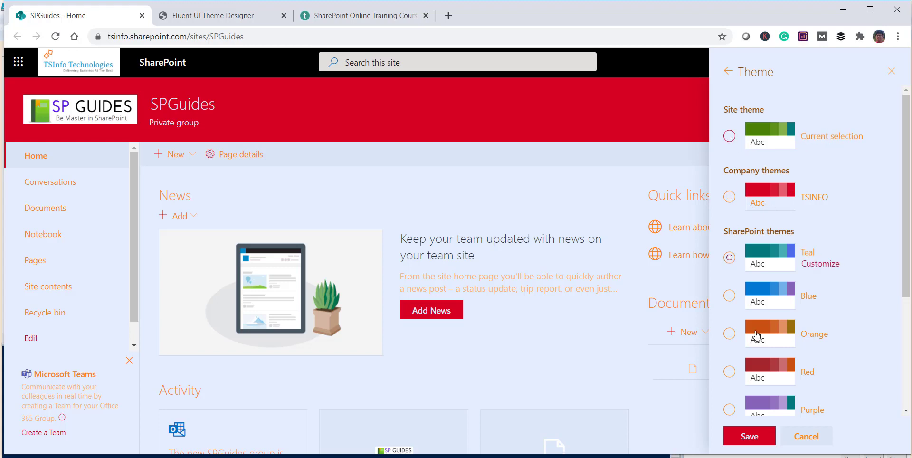
{"action": "left_click", "coordinate": [749, 435]}
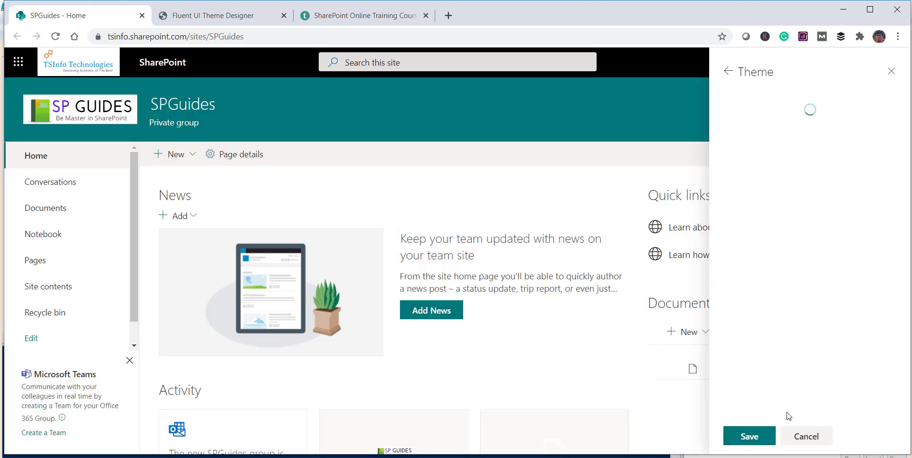
{"action": "left_click", "coordinate": [898, 96]}
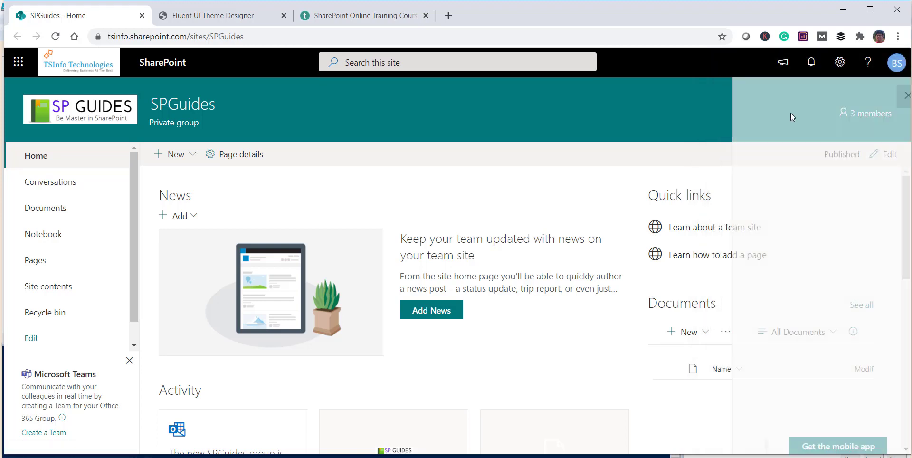
Reopen the site's Change the look theme options and check the company themes for TSINFO.
{"action": "left_click", "coordinate": [840, 61]}
{"action": "left_click", "coordinate": [765, 224]}
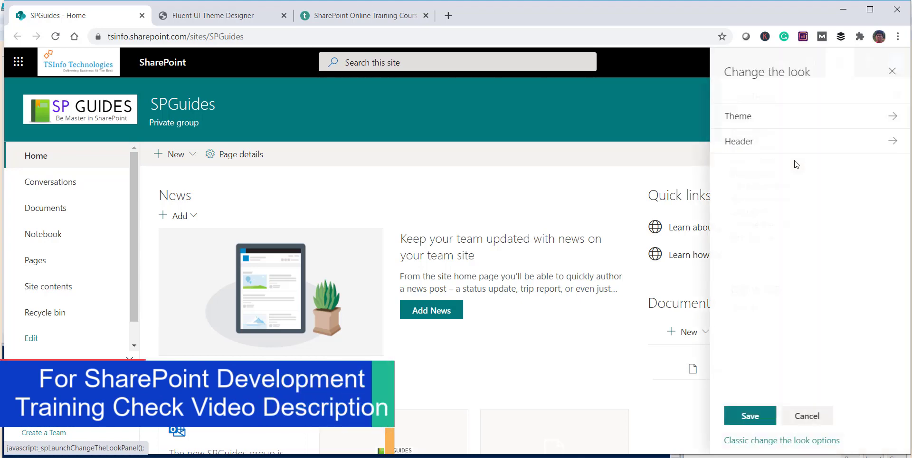
{"action": "left_click", "coordinate": [778, 118]}
{"action": "left_click", "coordinate": [731, 199]}
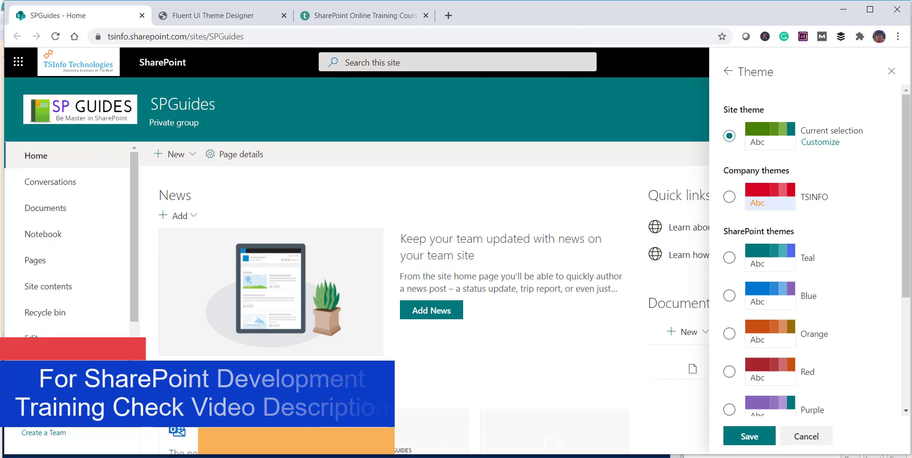
Replace the PowerShell ISE script with the Notepad block containing Connect-SPOService, $themeName = "TSINFO" and Remove-SPOTheme $themeName.
{"action": "key", "text": "alt+Tab"}
{"action": "scroll", "coordinate": [537, 257], "scroll_direction": "down", "scroll_amount": 2}
{"action": "left_click", "coordinate": [311, 280]}
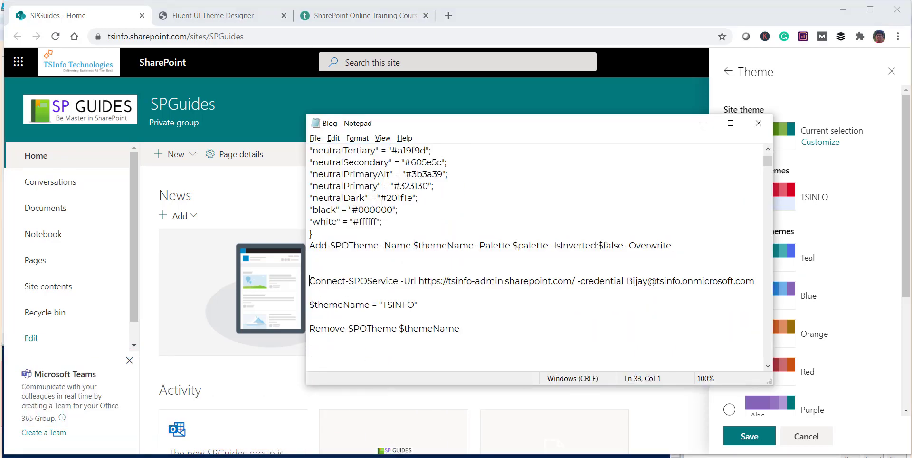
{"action": "left_click_drag", "start_coordinate": [311, 280], "coordinate": [476, 328]}
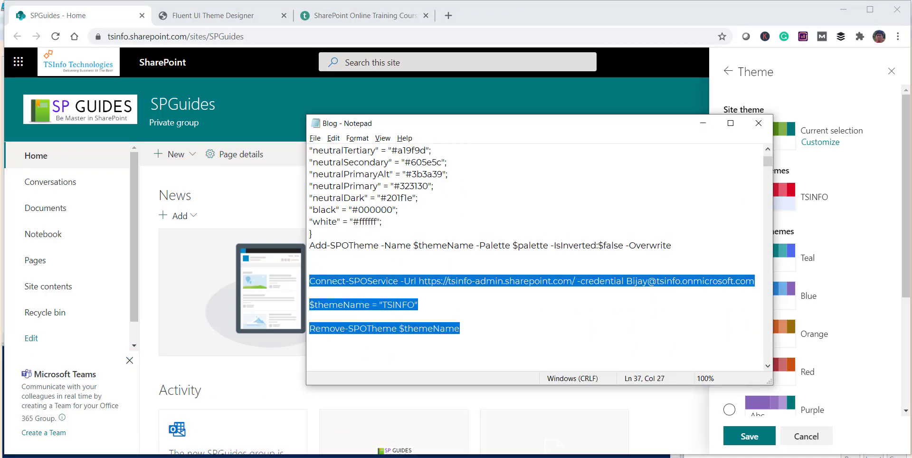
{"action": "key", "text": "ctrl+c"}
{"action": "key", "text": "alt+Tab"}
{"action": "key", "text": "ctrl+a"}
{"action": "key", "text": "ctrl+v"}
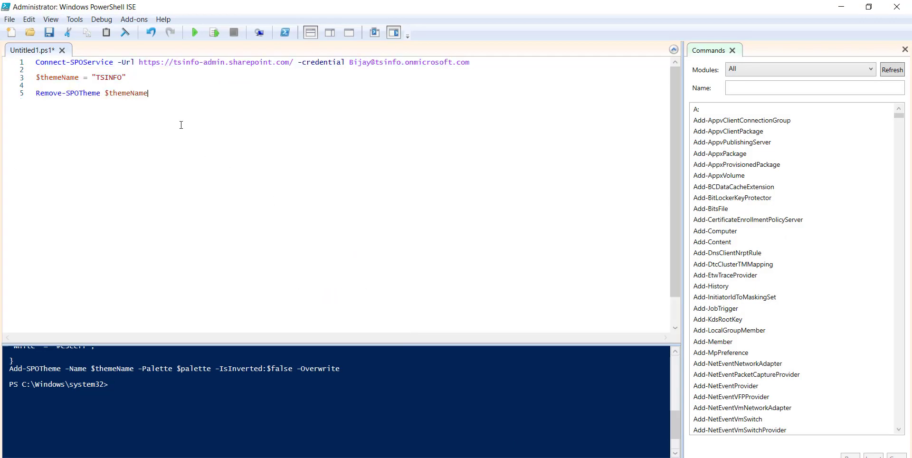
Check the Remove-SPOTheme line and its $themeName argument, run the script and sign in to SharePoint Online PowerShell with the account password.
{"action": "left_click", "coordinate": [134, 79]}
{"action": "double_click", "coordinate": [55, 94]}
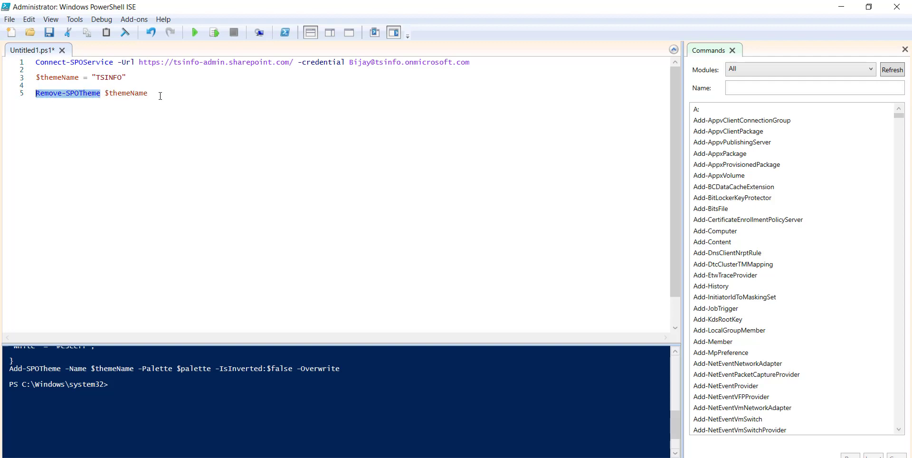
{"action": "left_click_drag", "start_coordinate": [161, 94], "coordinate": [101, 94]}
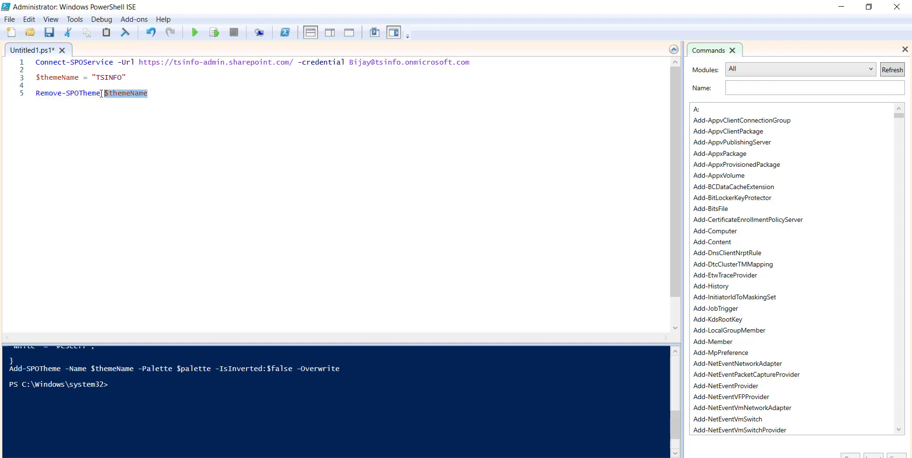
{"action": "left_click", "coordinate": [168, 118]}
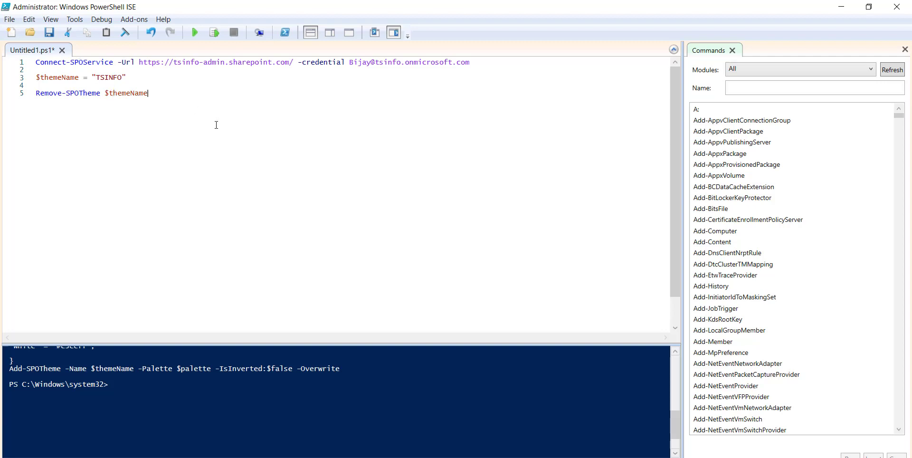
{"action": "left_click", "coordinate": [194, 32]}
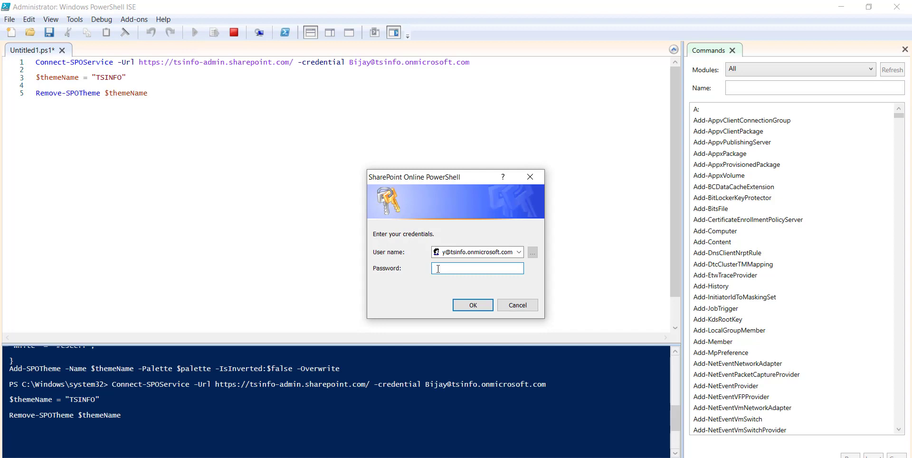
{"action": "type", "text": "••••••••••••••"}
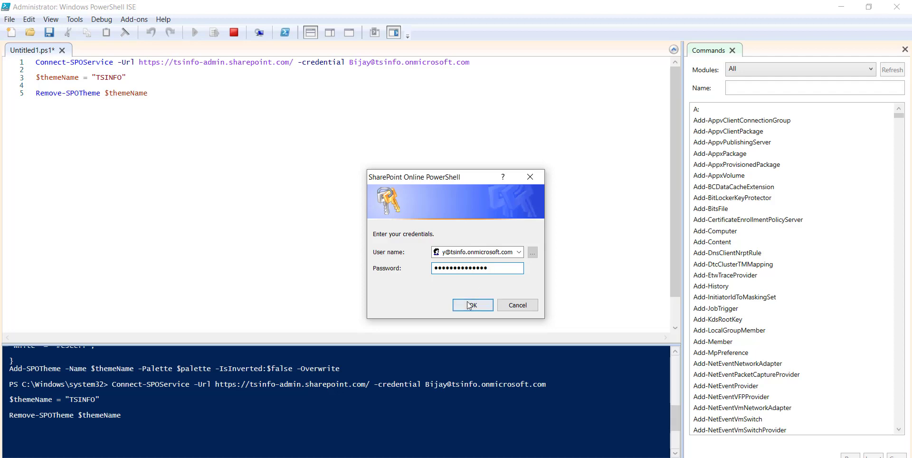
{"action": "left_click", "coordinate": [469, 305]}
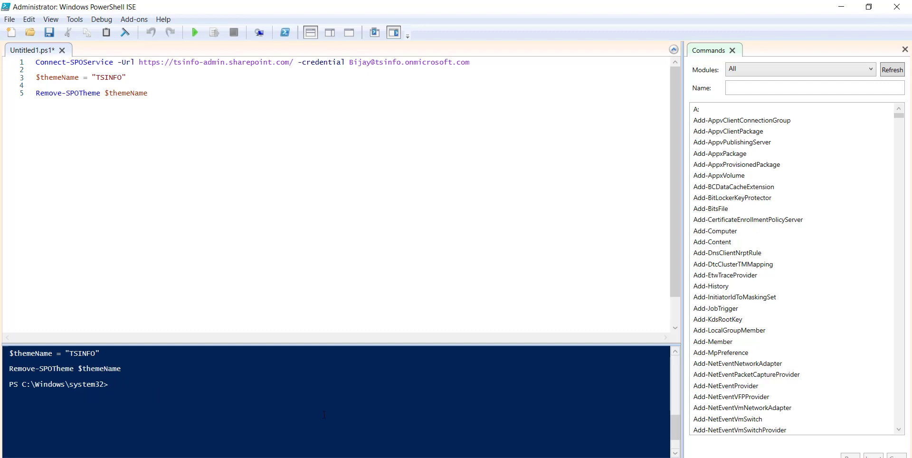
Switch to the browser, reload the SPGuides site and check its Change the look theme options for the removed TSINFO theme.
{"action": "key", "text": "alt+Tab"}
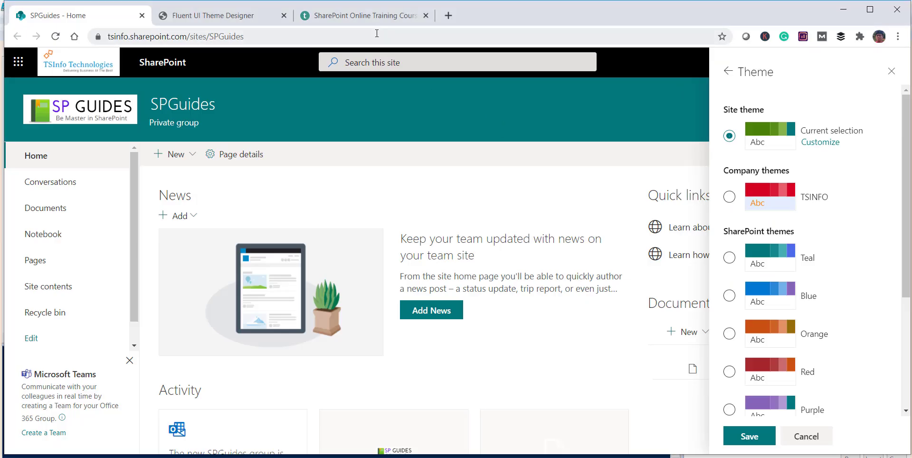
{"action": "left_click", "coordinate": [378, 35]}
{"action": "key", "text": "Return"}
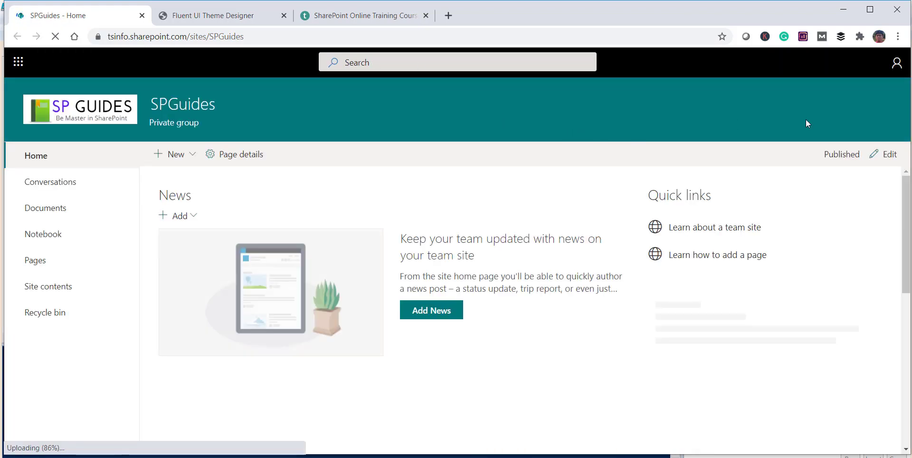
{"action": "left_click", "coordinate": [839, 62]}
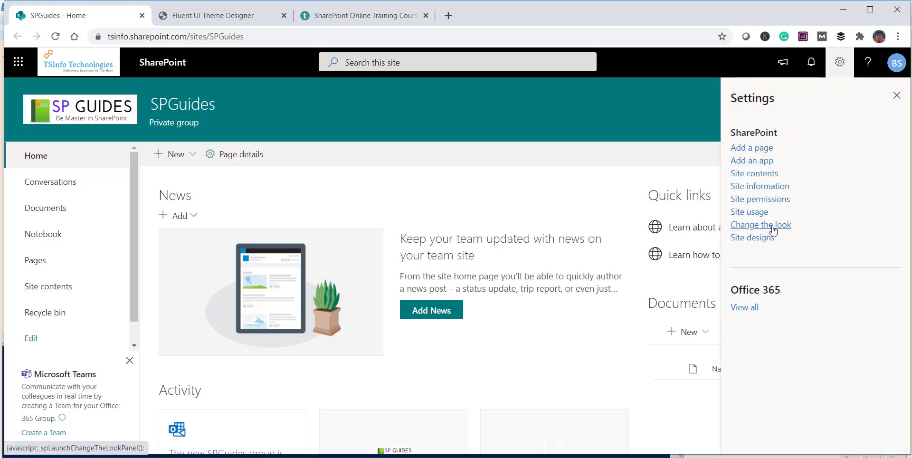
{"action": "left_click", "coordinate": [773, 230]}
{"action": "left_click", "coordinate": [889, 120]}
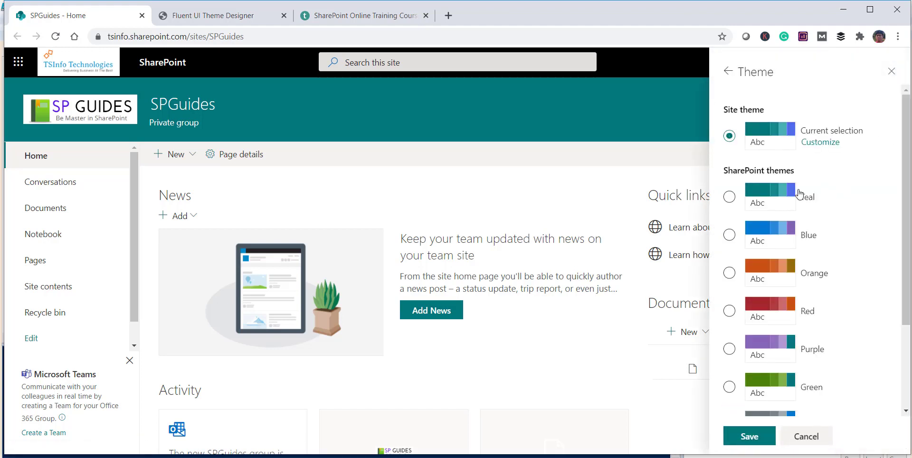
{"action": "left_click", "coordinate": [801, 186]}
{"action": "left_click", "coordinate": [729, 136]}
Return to the Fluent UI Theme Designer page and close the Export theme pane.
{"action": "left_click", "coordinate": [214, 15]}
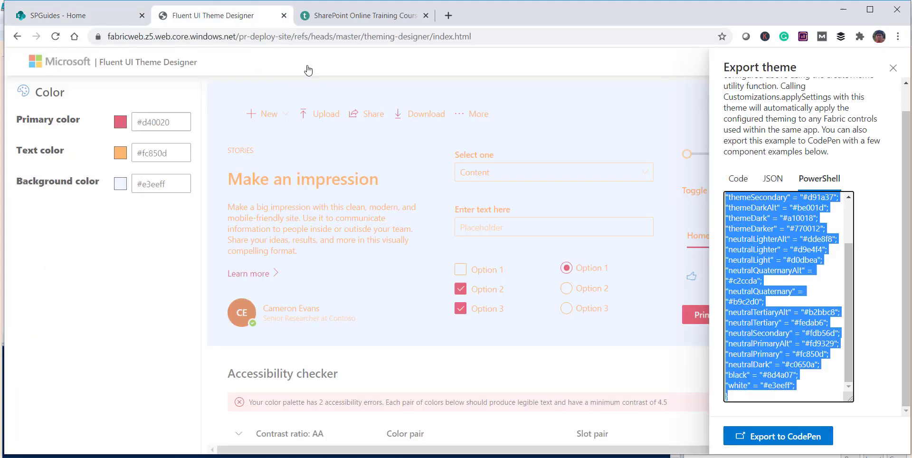
{"action": "left_click", "coordinate": [893, 68]}
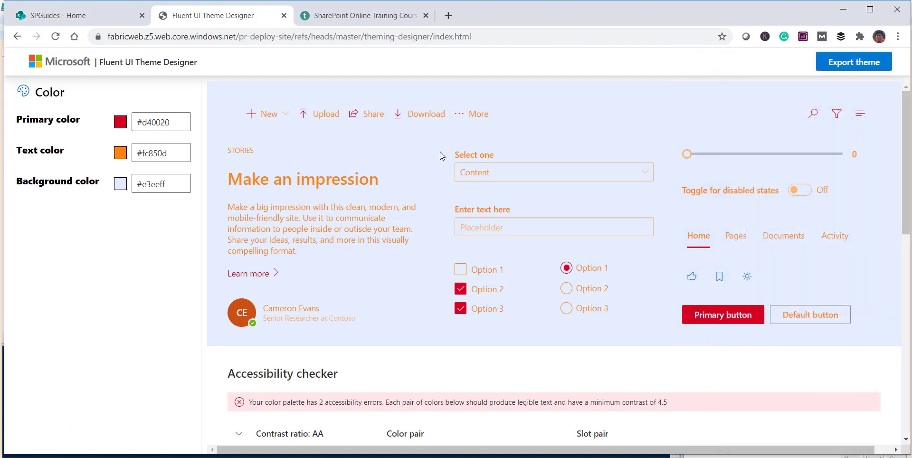